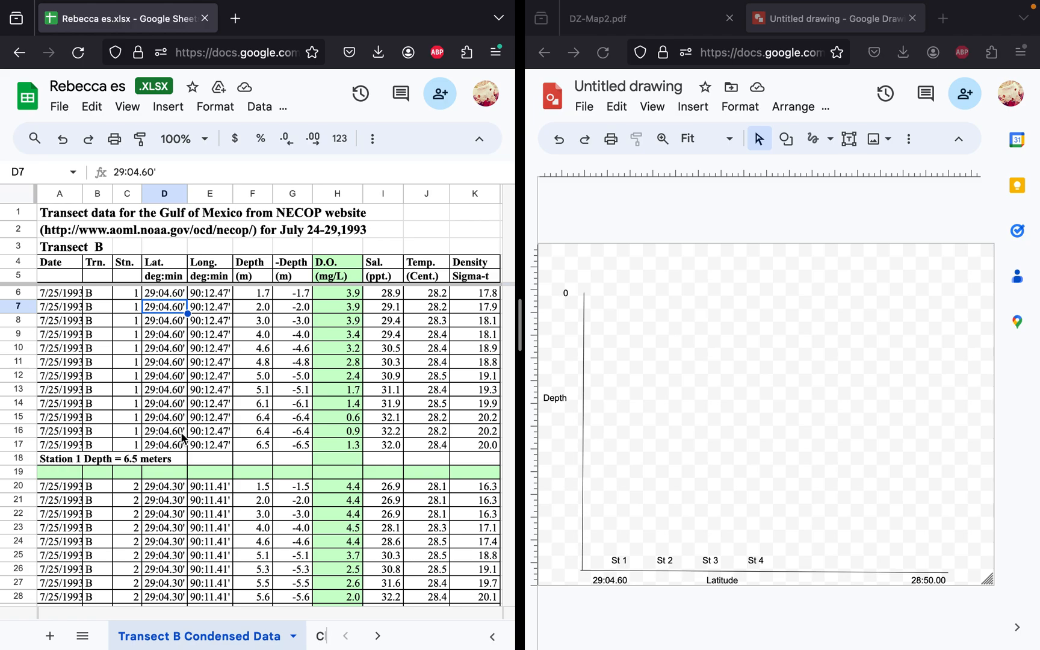
Step: Examine the Transect B data for the last station's latitude and maximum depth
{"action": "scroll", "coordinate": [180, 439], "scroll_direction": "down", "scroll_amount": 6}
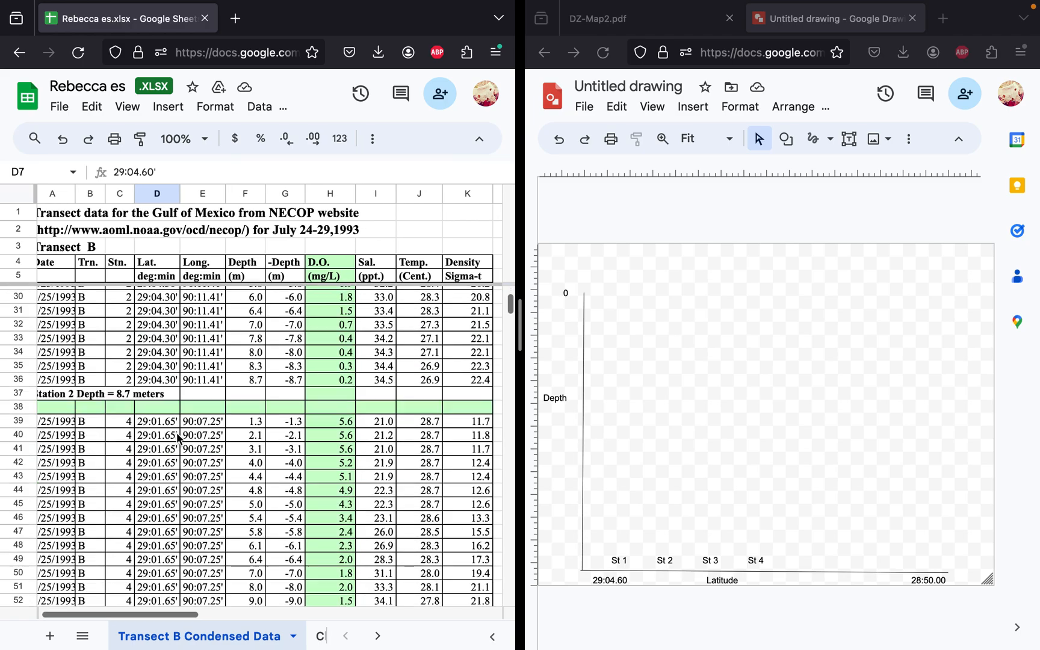
{"action": "scroll", "coordinate": [178, 437], "scroll_direction": "down", "scroll_amount": 20}
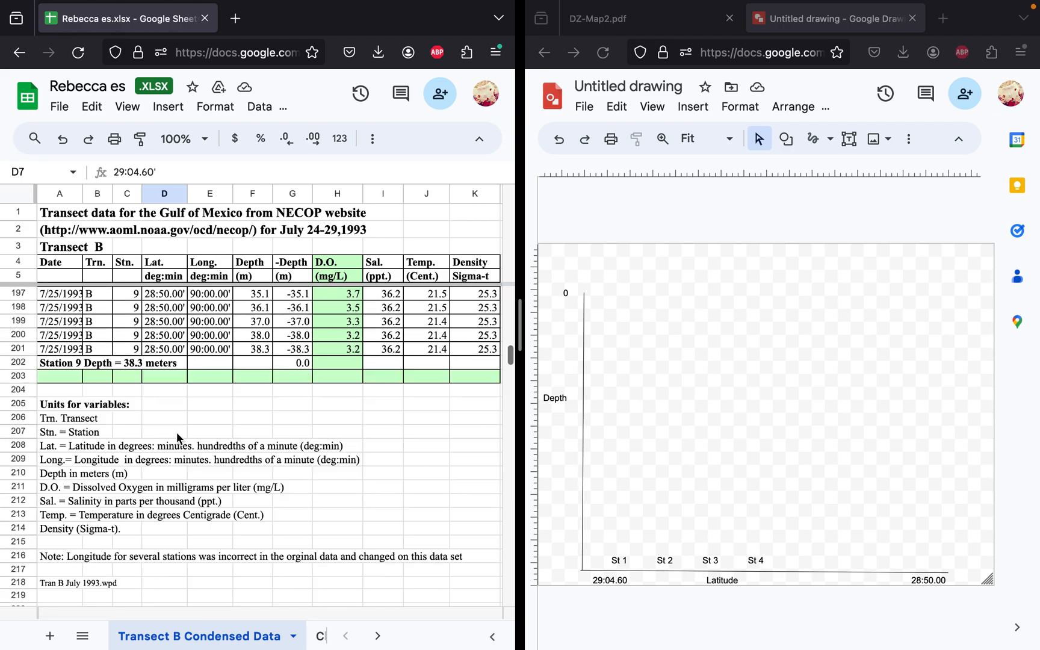
{"action": "scroll", "coordinate": [178, 437], "scroll_direction": "up", "scroll_amount": 12}
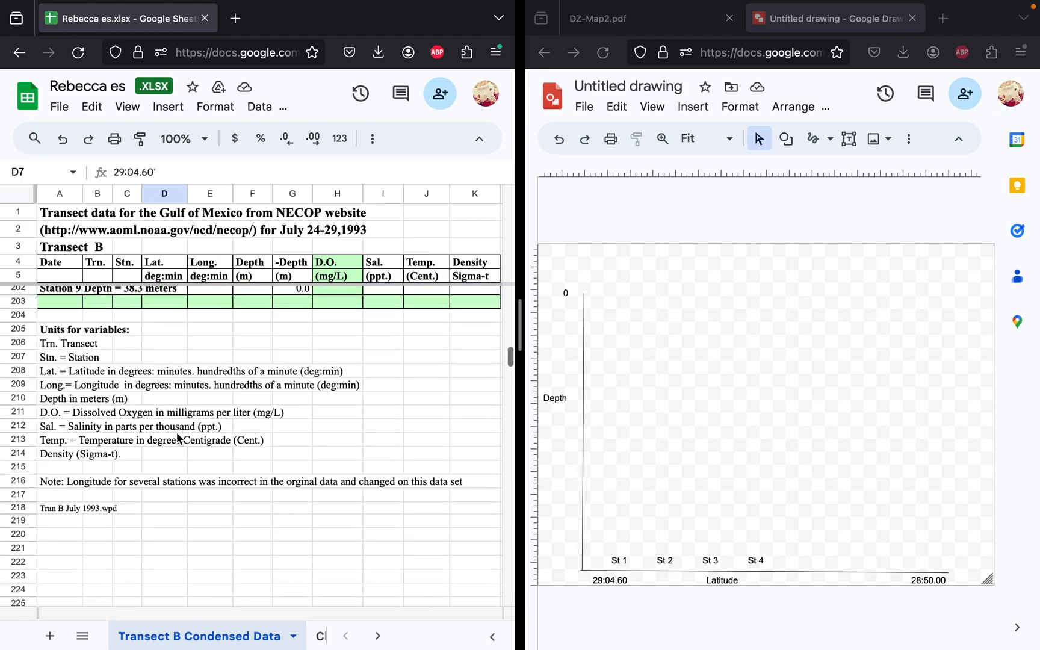
{"action": "scroll", "coordinate": [178, 438], "scroll_direction": "up", "scroll_amount": 1}
{"action": "left_click", "coordinate": [166, 417]}
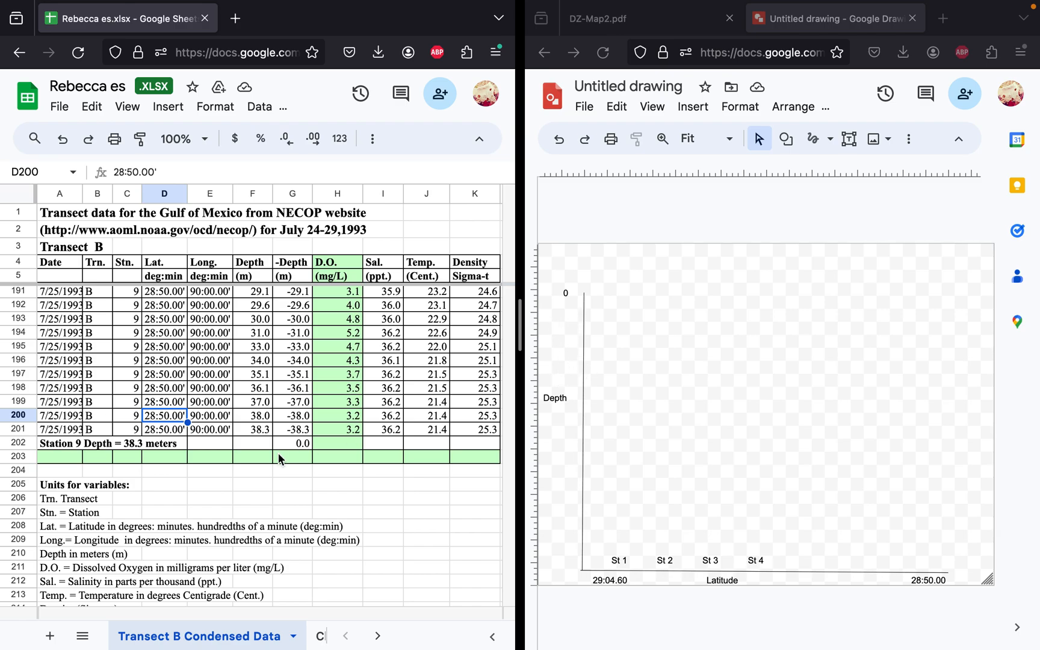
{"action": "scroll", "coordinate": [278, 452], "scroll_direction": "up", "scroll_amount": 1}
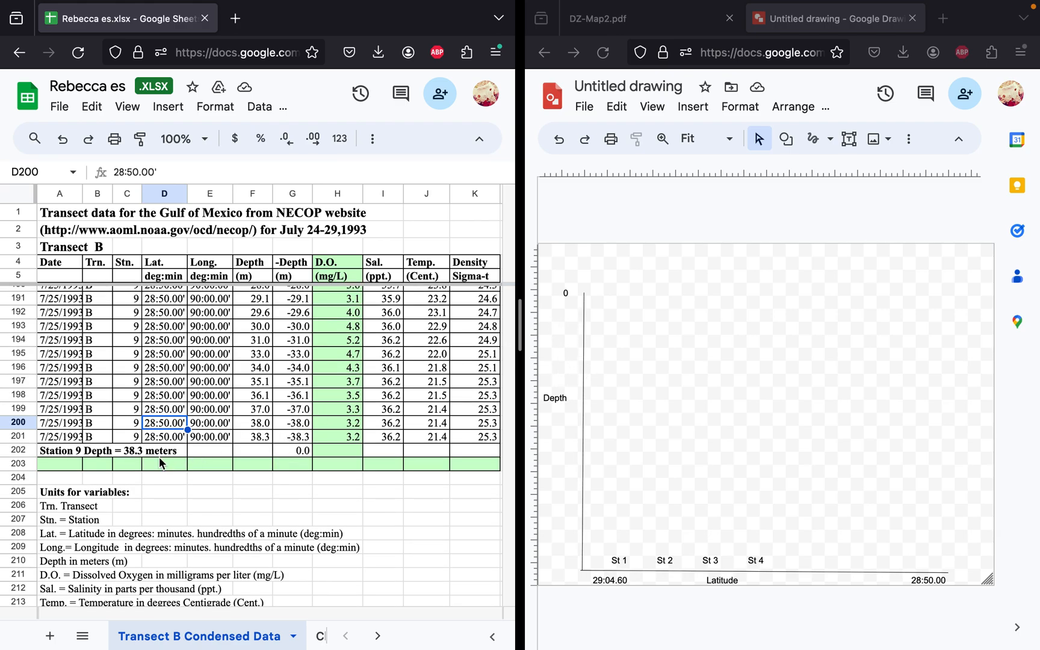
{"action": "scroll", "coordinate": [148, 470], "scroll_direction": "up", "scroll_amount": 2}
{"action": "left_click", "coordinate": [130, 481]}
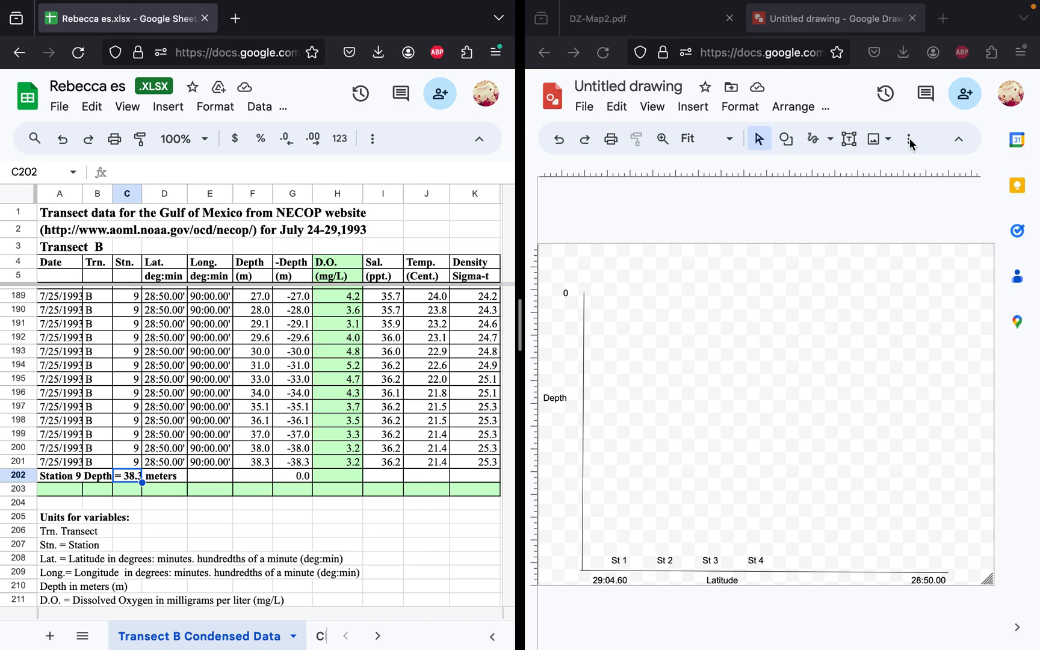
Step: Add a text label reading 40 at the lower end of the drawing's depth axis
{"action": "right_click", "coordinate": [553, 510]}
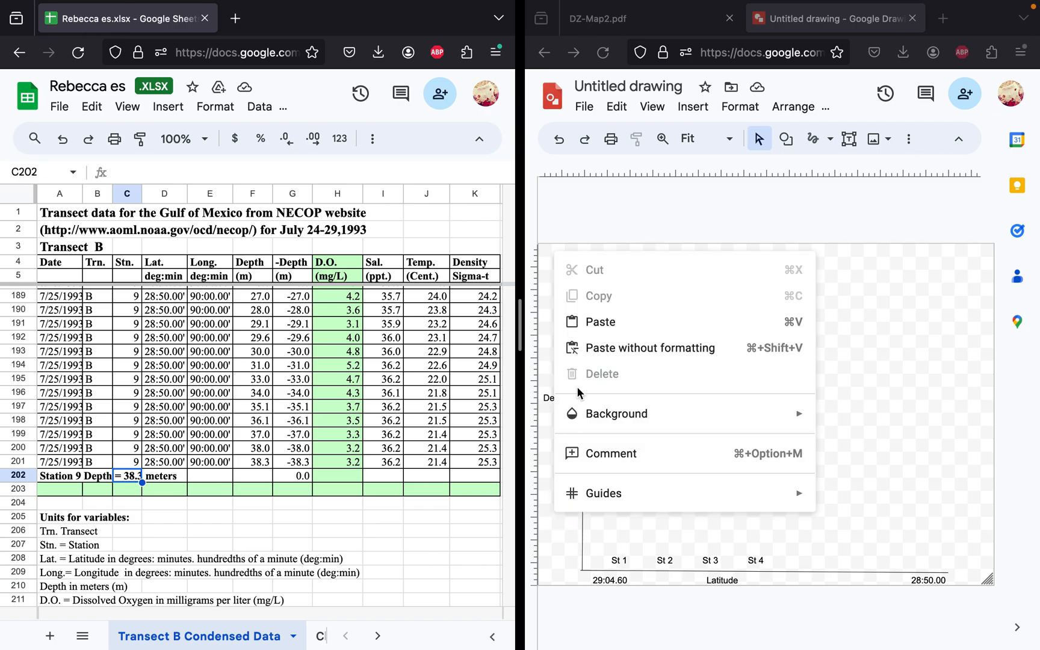
{"action": "left_click", "coordinate": [851, 141]}
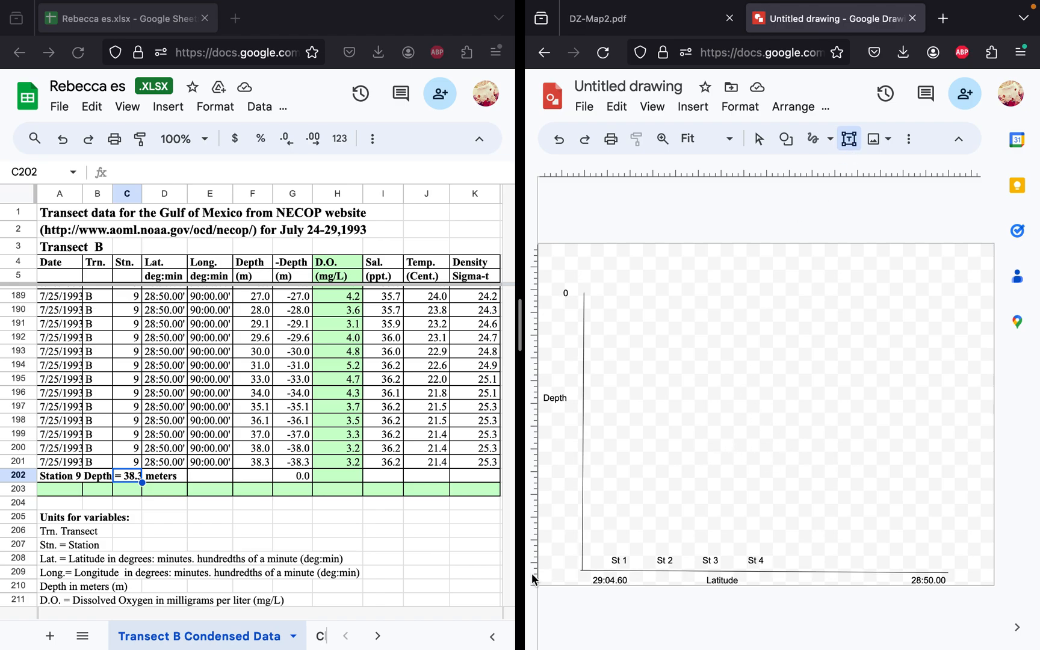
{"action": "left_click", "coordinate": [555, 544]}
{"action": "left_click_drag", "start_coordinate": [556, 544], "coordinate": [993, 565]}
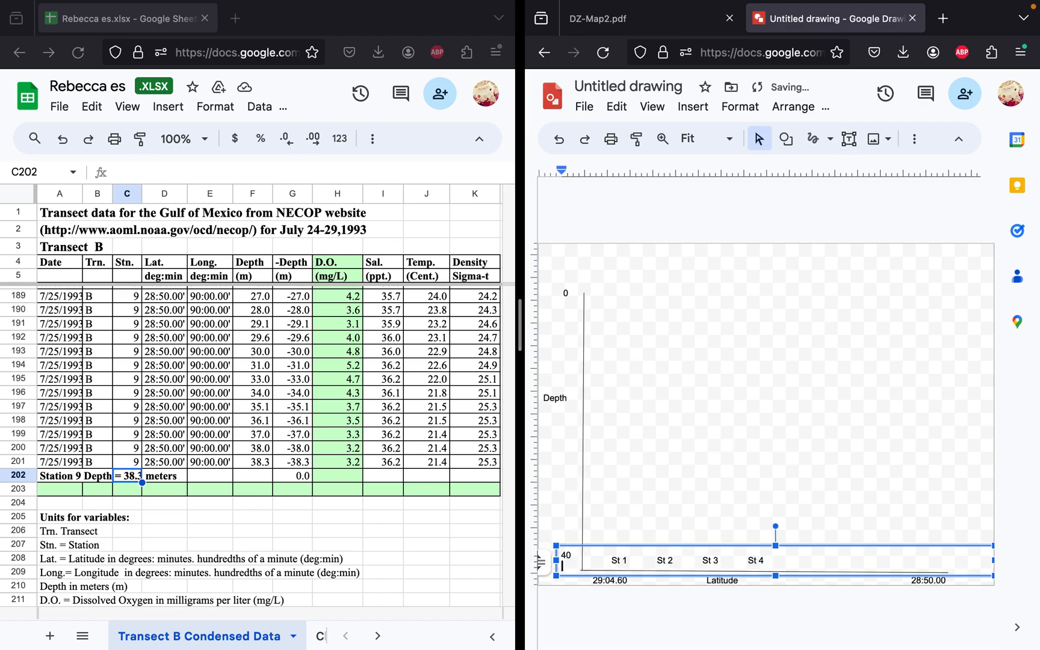
{"action": "left_click", "coordinate": [764, 493]}
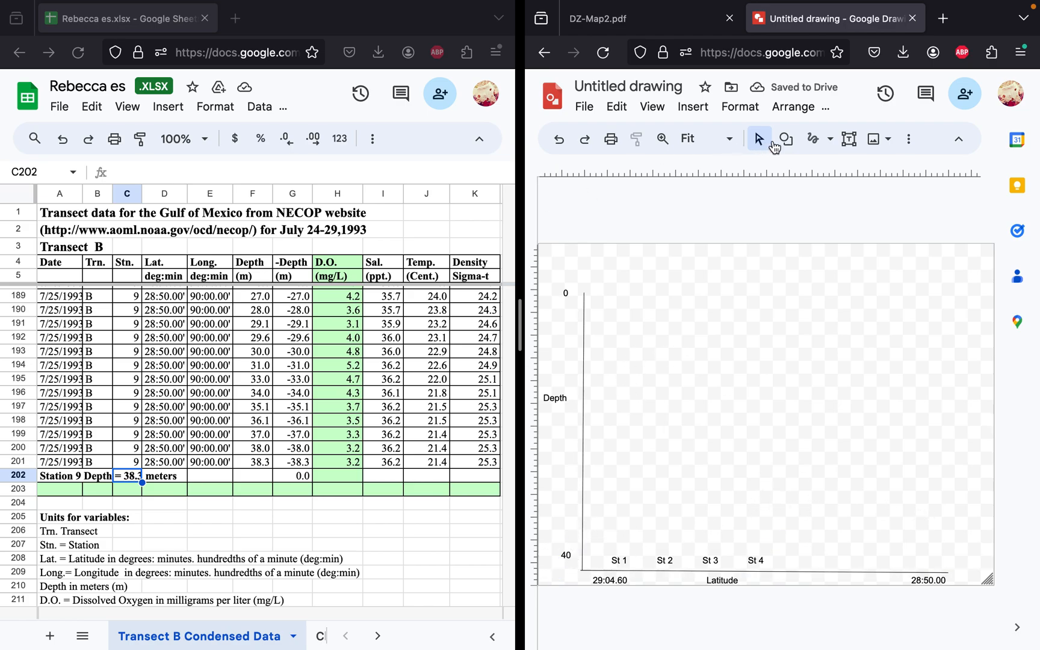
Step: Mark the Station 9 depth with a small freehand mark and a tiny ellipse just above the 28:50.00 end of the latitude axis
{"action": "left_click", "coordinate": [813, 144]}
{"action": "left_click_drag", "start_coordinate": [927, 550], "coordinate": [931, 552]}
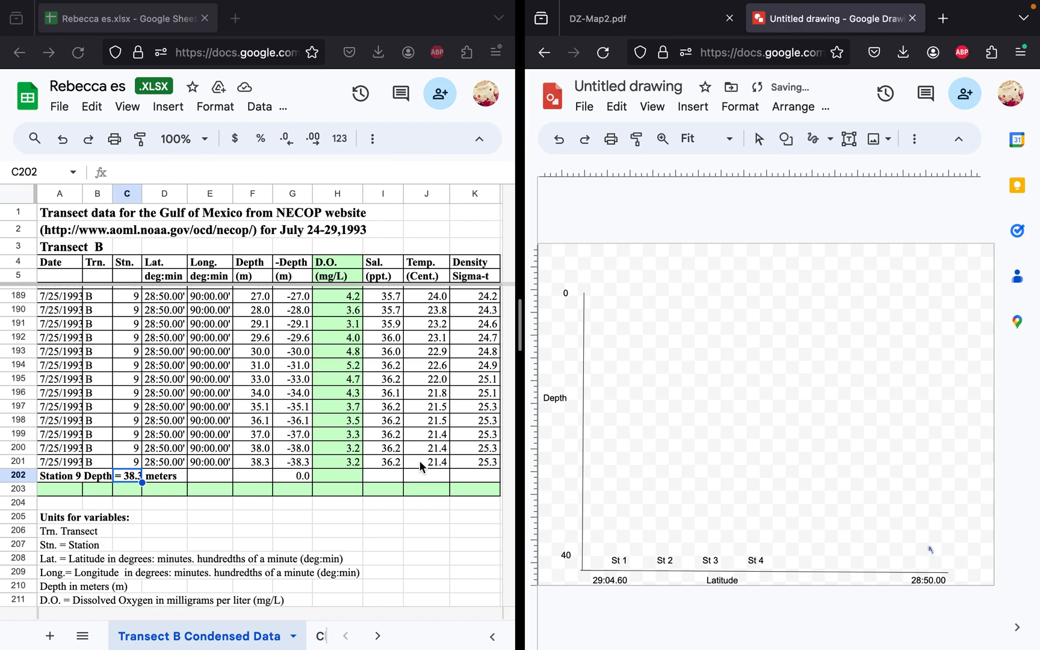
{"action": "left_click", "coordinate": [787, 139]}
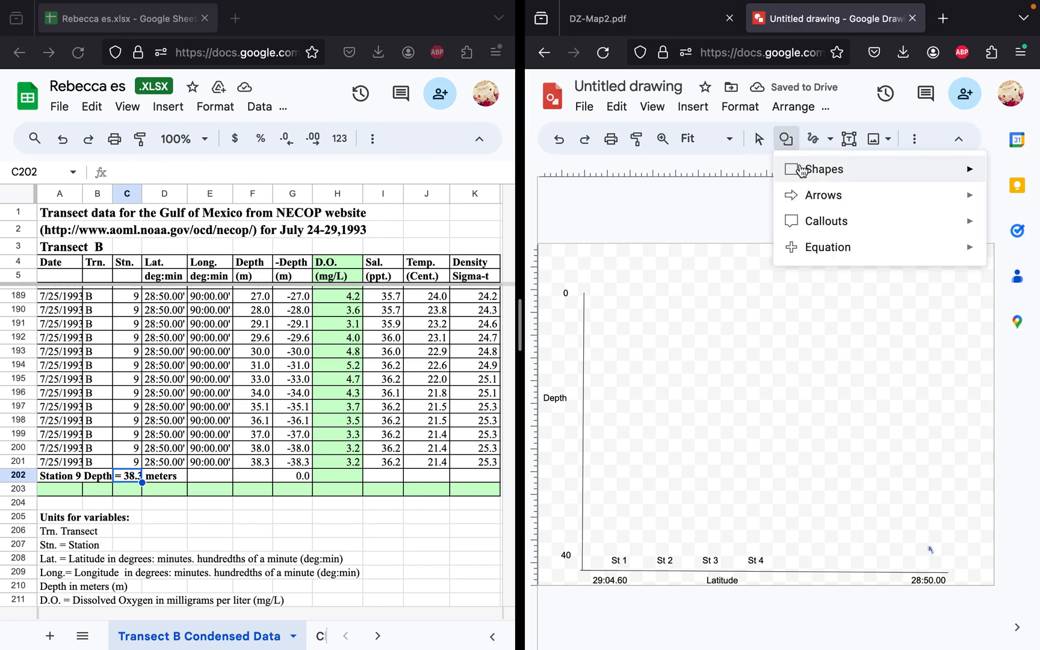
{"action": "mouse_move", "coordinate": [801, 172]}
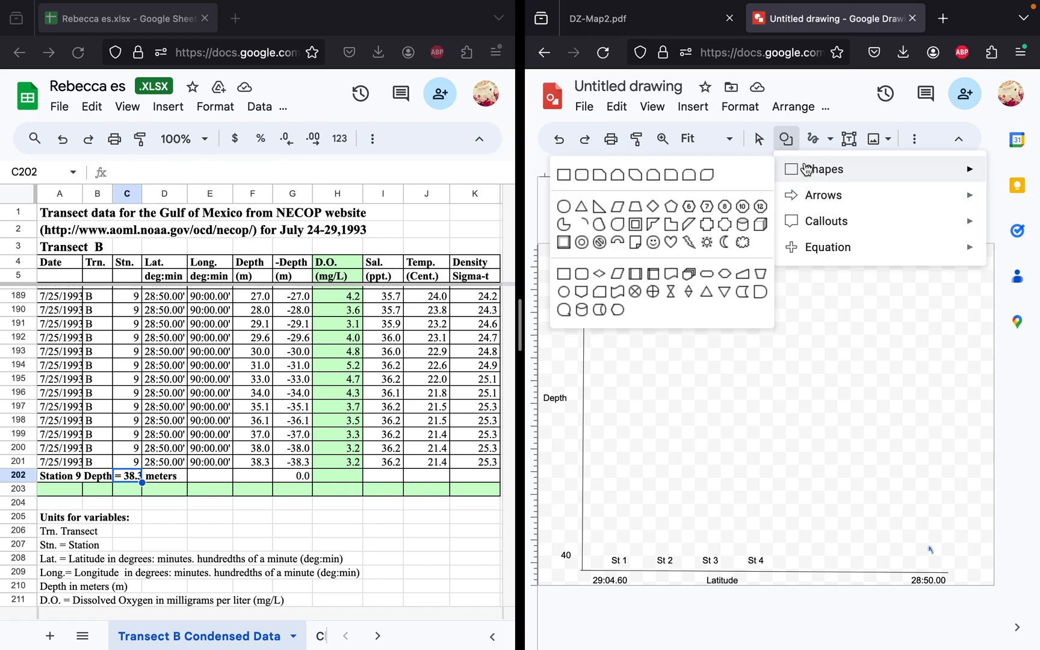
{"action": "left_click", "coordinate": [562, 204]}
{"action": "left_click_drag", "start_coordinate": [927, 547], "coordinate": [936, 556]}
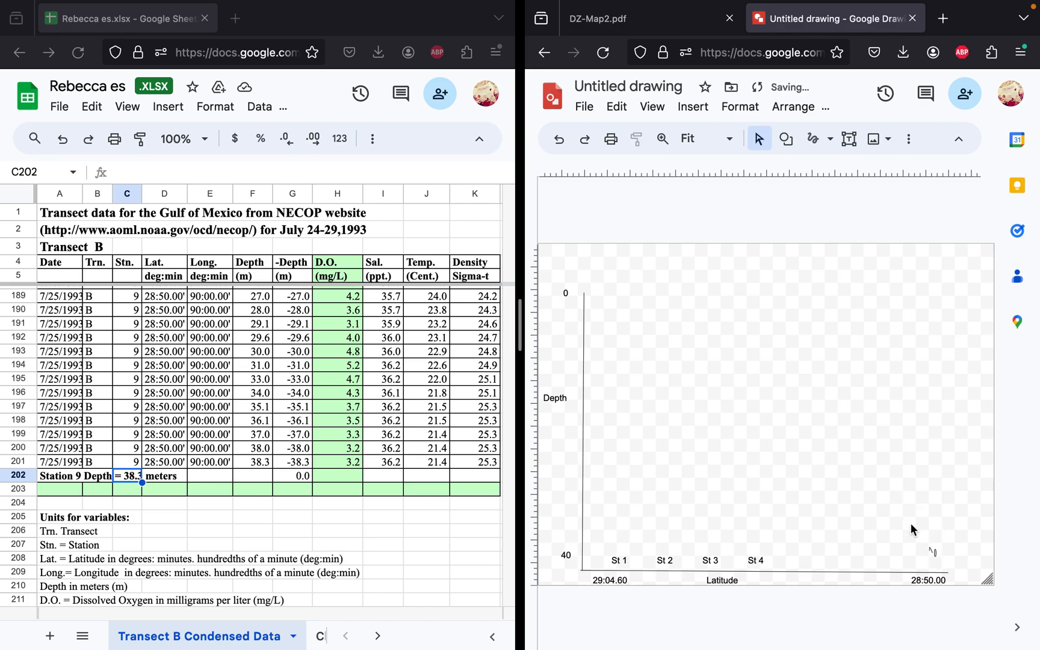
Step: Find Station 8's depth in the data and draw a small freehand circle for it, up and inland from the Station 9 mark
{"action": "scroll", "coordinate": [209, 432], "scroll_direction": "up", "scroll_amount": 12}
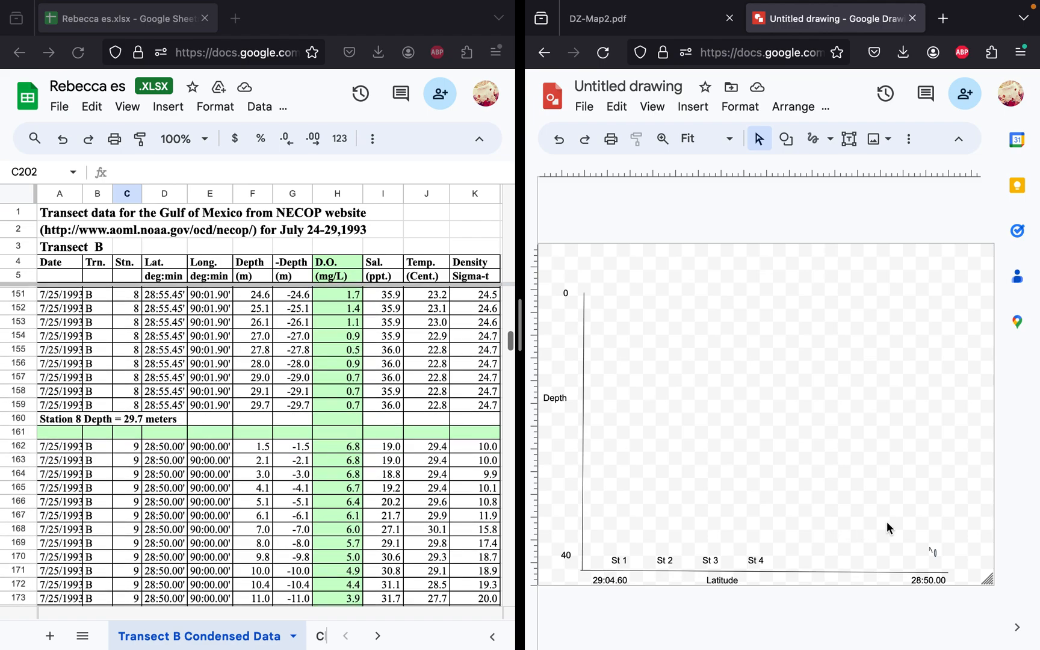
{"action": "left_click_drag", "start_coordinate": [894, 512], "coordinate": [902, 522]}
{"action": "left_click", "coordinate": [786, 139]}
{"action": "left_click", "coordinate": [812, 139]}
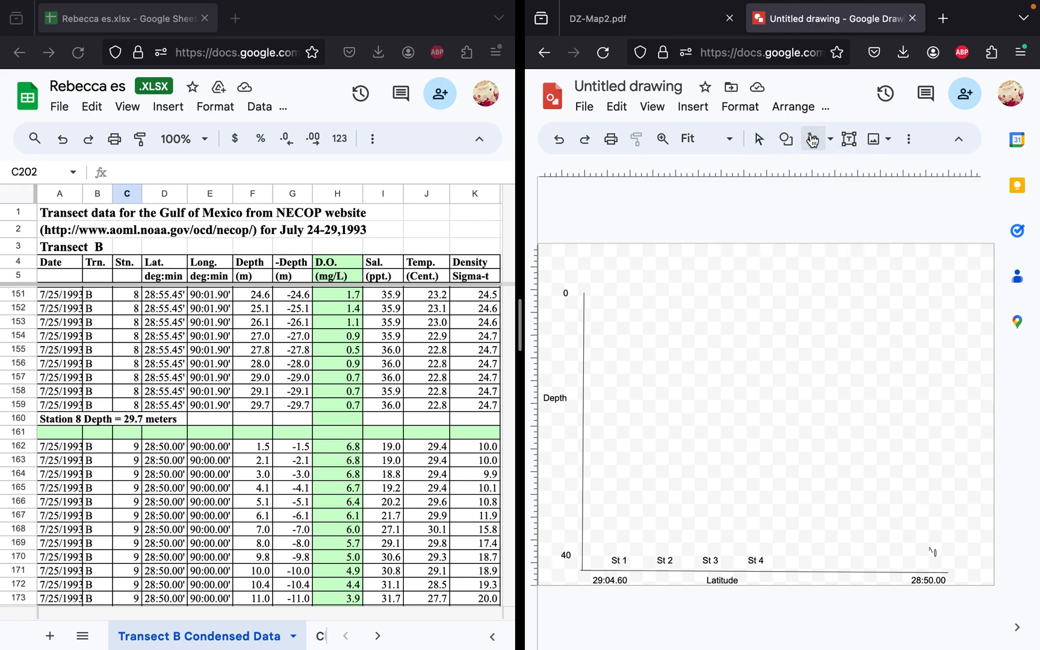
{"action": "left_click_drag", "start_coordinate": [900, 508], "coordinate": [904, 511]}
Step: Draw small freehand circles at the depths of Stations 1, 2 and 4, above the St 1, St 2 and St 3 labels
{"action": "scroll", "coordinate": [259, 494], "scroll_direction": "up", "scroll_amount": 20}
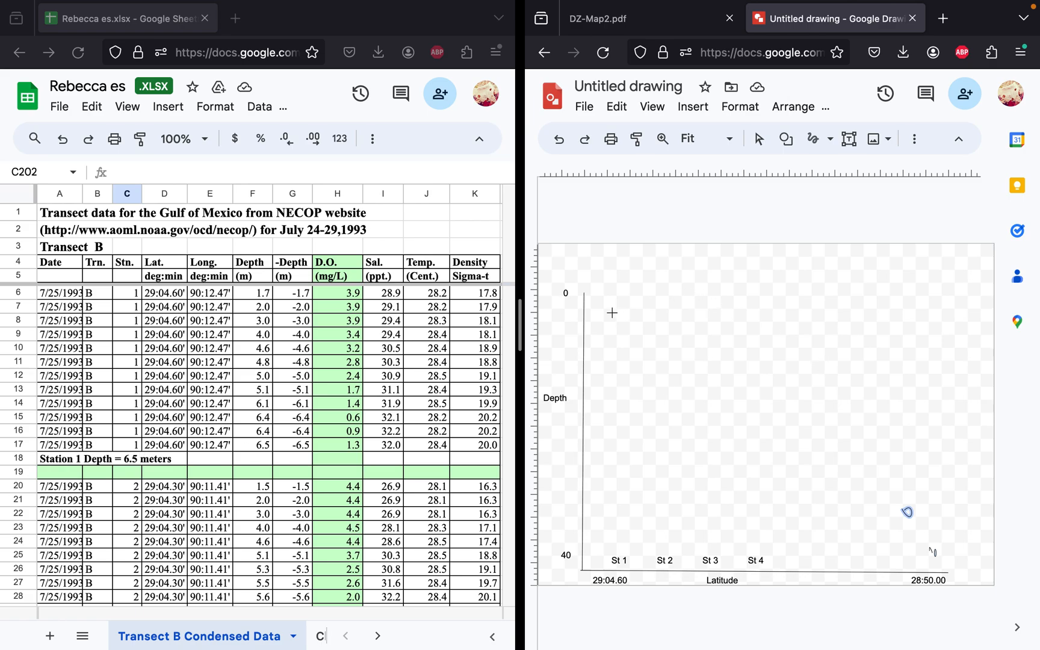
{"action": "left_click_drag", "start_coordinate": [608, 325], "coordinate": [615, 325]}
{"action": "scroll", "coordinate": [334, 490], "scroll_direction": "down", "scroll_amount": 5}
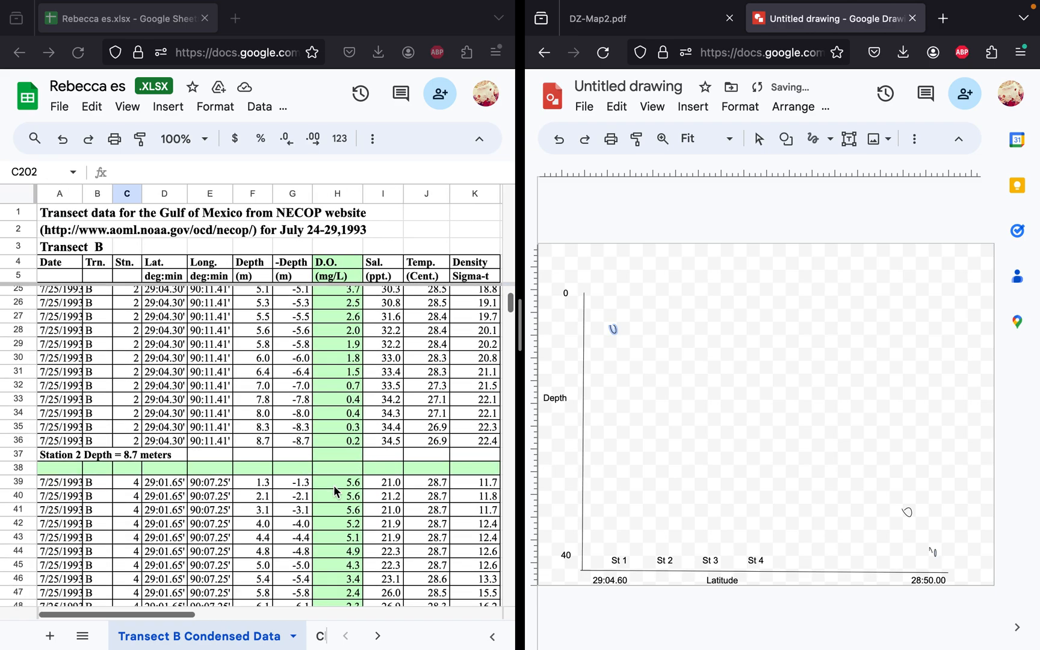
{"action": "left_click_drag", "start_coordinate": [651, 334], "coordinate": [656, 335]}
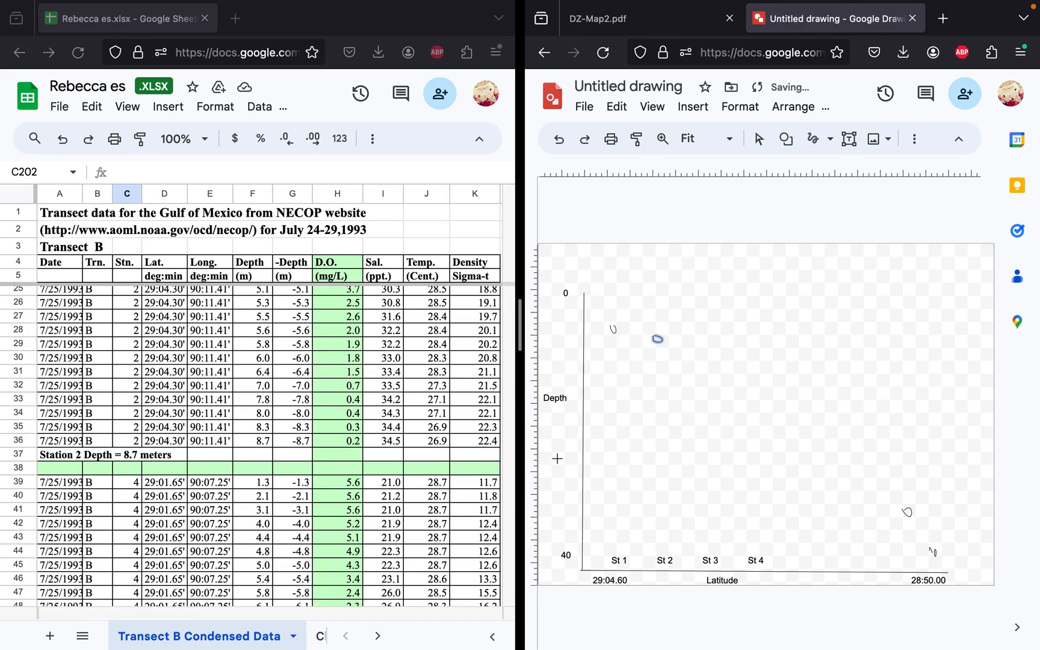
{"action": "scroll", "coordinate": [262, 561], "scroll_direction": "down", "scroll_amount": 8}
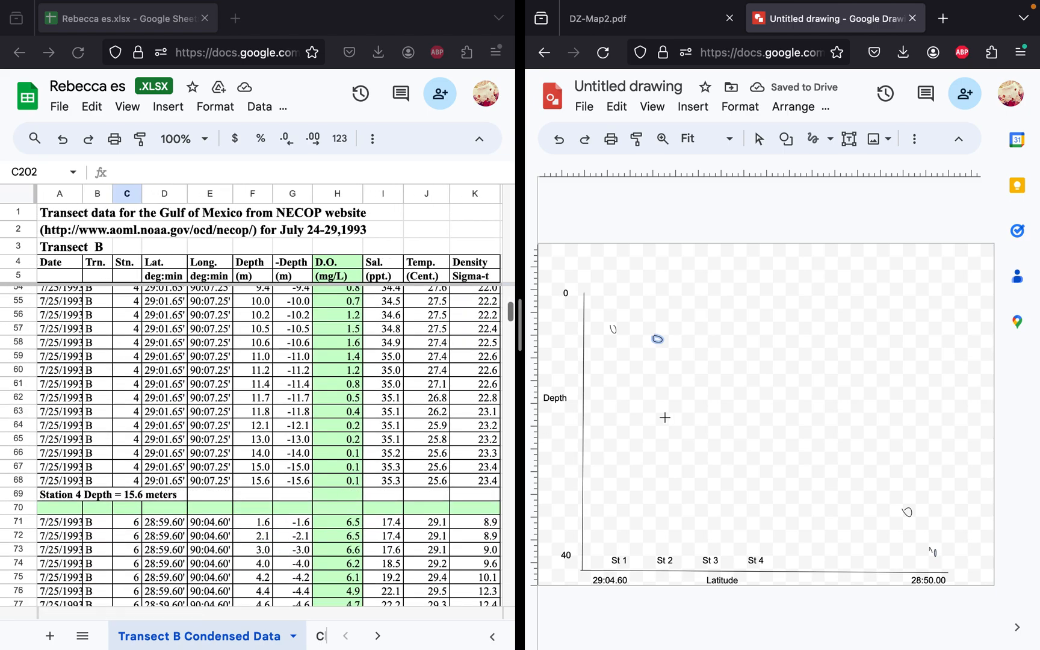
{"action": "left_click_drag", "start_coordinate": [698, 374], "coordinate": [701, 374]}
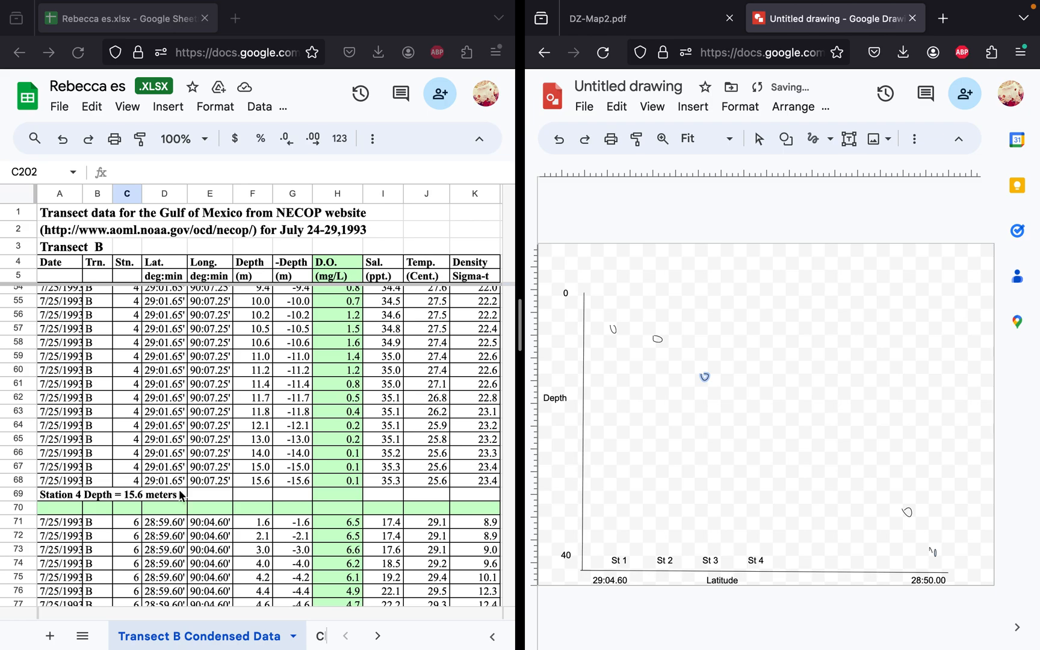
Step: Circle the Station 6 depth above the St 4 label and draw a freehand seafloor line from the depth axis through all station marks
{"action": "scroll", "coordinate": [170, 498], "scroll_direction": "down", "scroll_amount": 7}
{"action": "scroll", "coordinate": [172, 496], "scroll_direction": "down", "scroll_amount": 7}
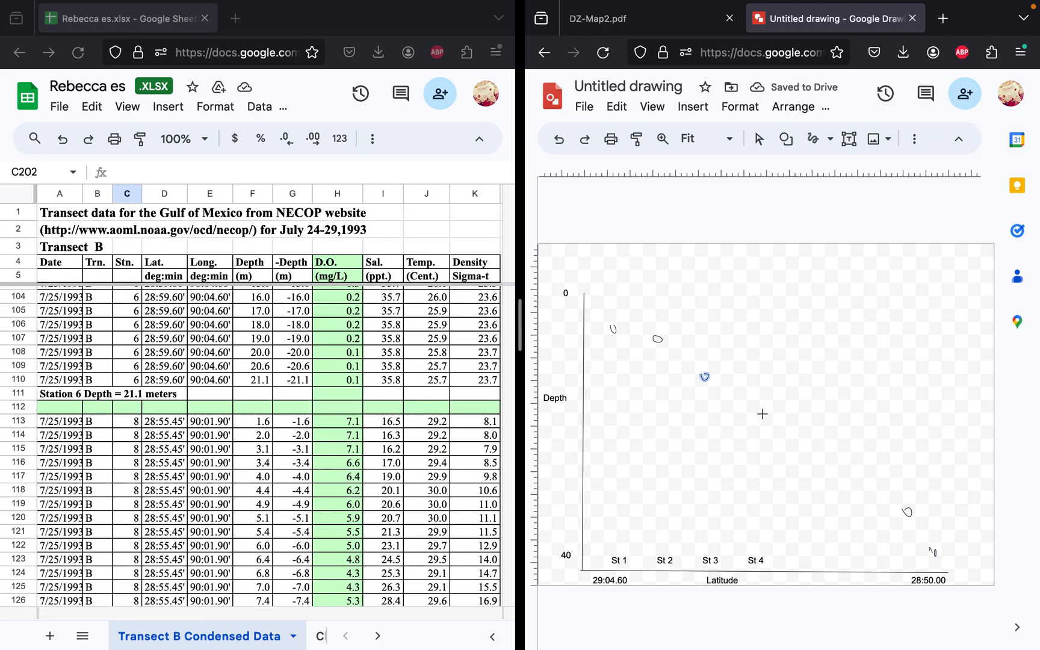
{"action": "left_click_drag", "start_coordinate": [749, 404], "coordinate": [752, 404]}
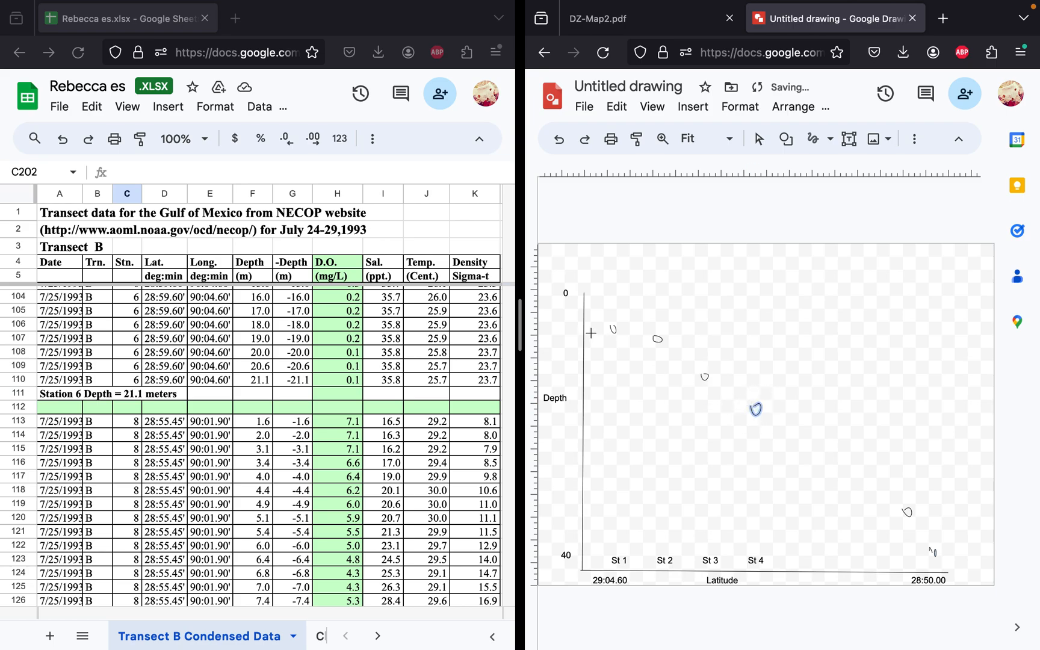
{"action": "mouse_move", "coordinate": [584, 328]}
{"action": "left_mouse_down"}
{"action": "mouse_move", "coordinate": [661, 339]}
{"action": "mouse_move", "coordinate": [697, 360]}
{"action": "mouse_move", "coordinate": [704, 379]}
{"action": "mouse_move", "coordinate": [899, 503]}
{"action": "mouse_move", "coordinate": [940, 572]}
{"action": "left_mouse_up"}
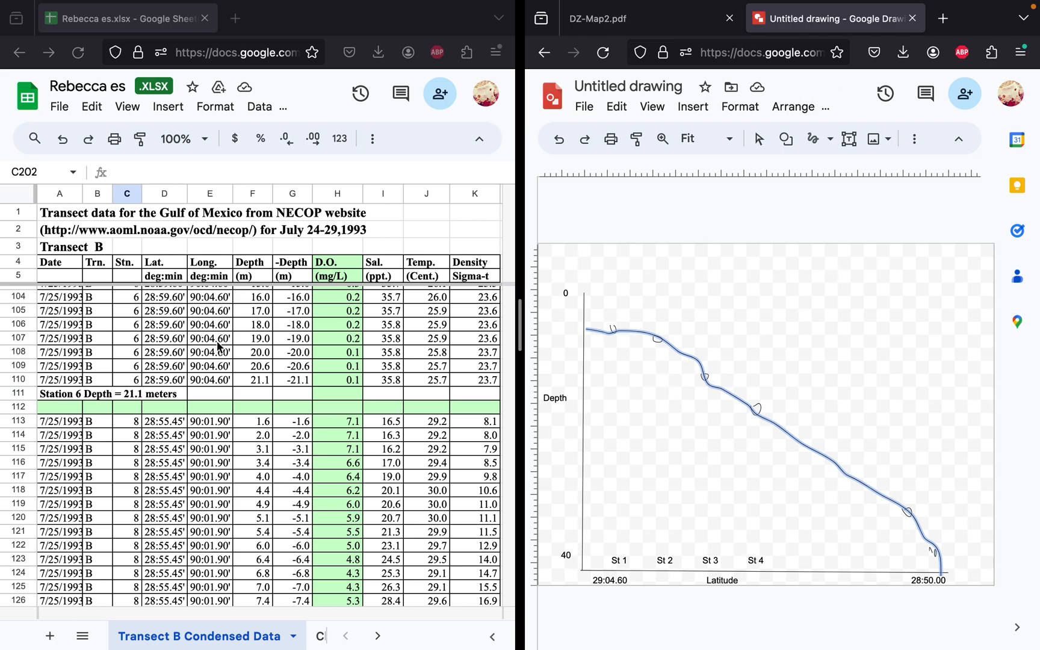
Step: Add a text box legend below the seafloor line reading Blue: <4mg, Green: 2-4mg, Yellow: 0-2mg, Red: 0
{"action": "left_click", "coordinate": [849, 139]}
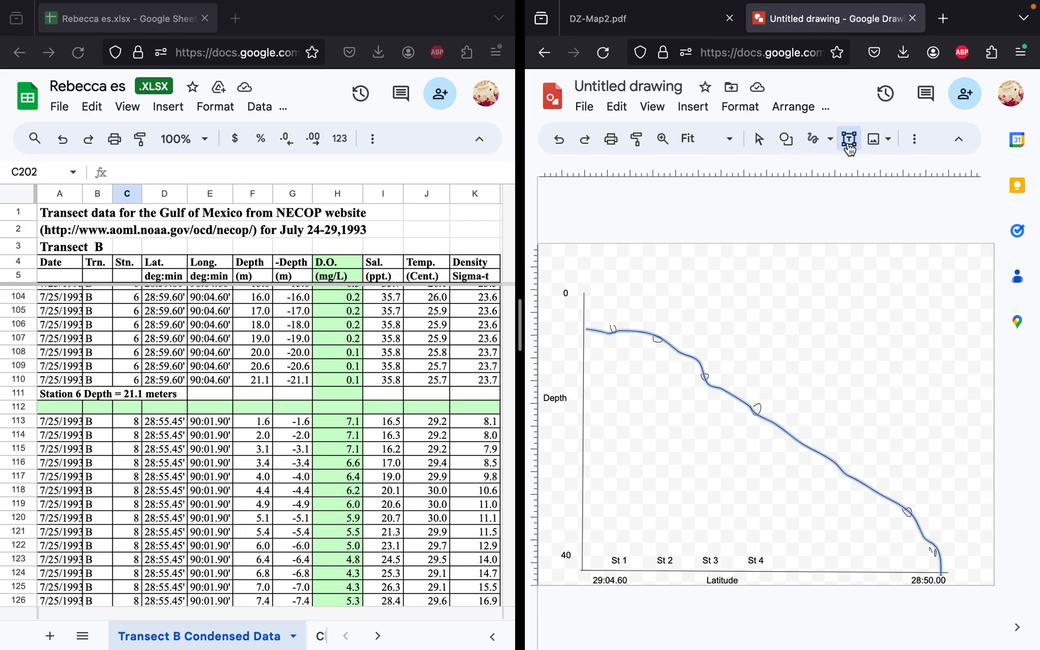
{"action": "left_click_drag", "start_coordinate": [597, 489], "coordinate": [755, 536]}
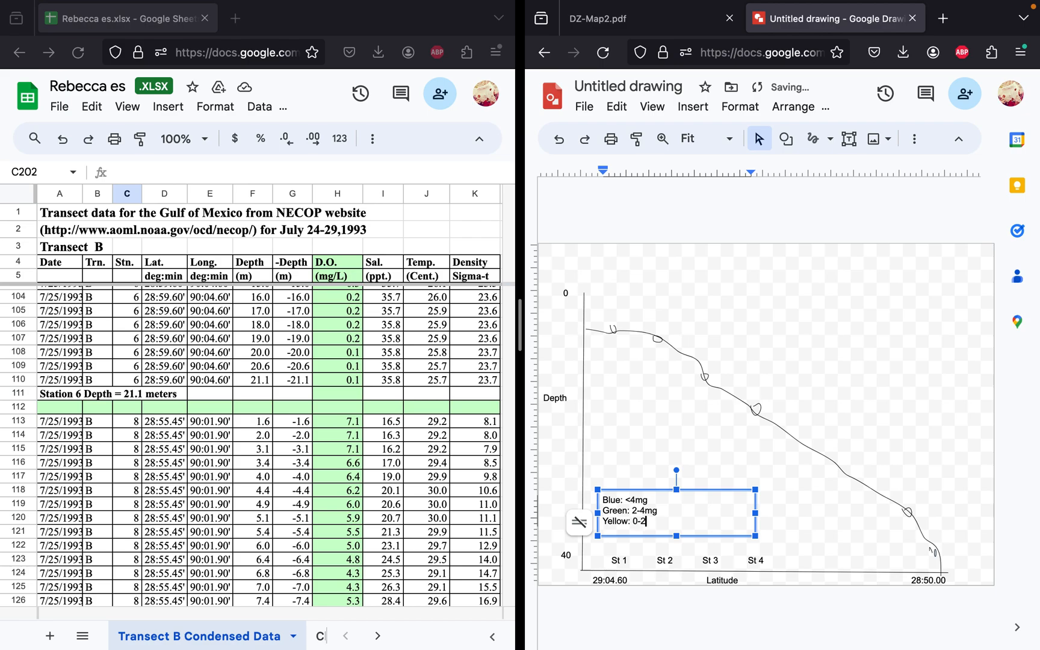
{"action": "type", "text": "Red: 0"}
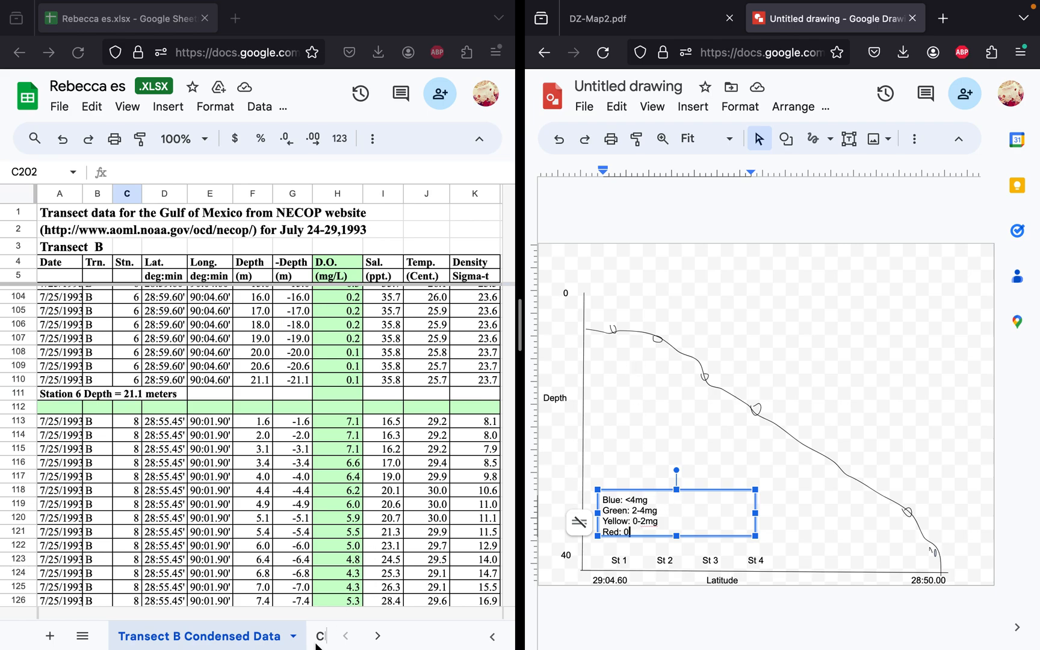
Step: Open the Chart1 sheet of the spreadsheet to view the Station 1 chart
{"action": "scroll", "coordinate": [337, 636], "scroll_direction": "up", "scroll_amount": 15}
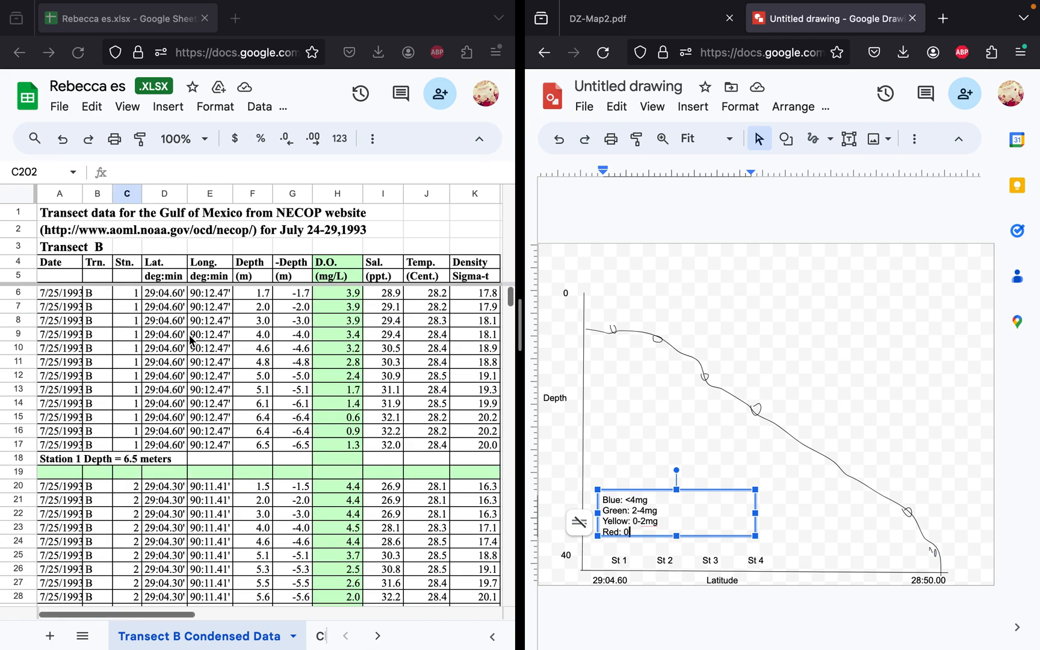
{"action": "left_click", "coordinate": [376, 635]}
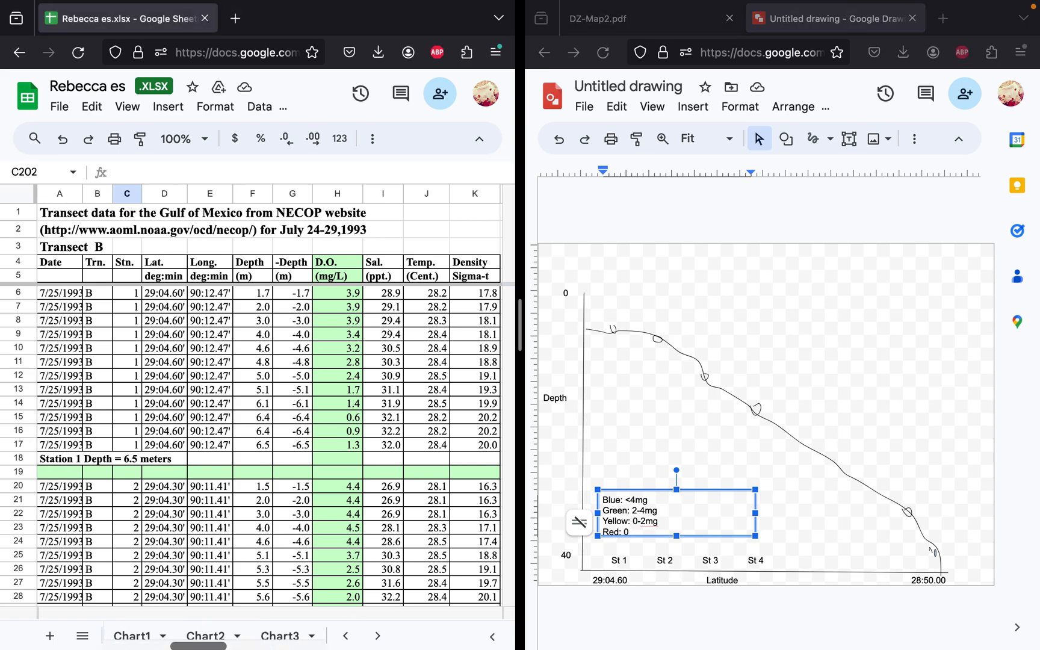
{"action": "left_click", "coordinate": [136, 635]}
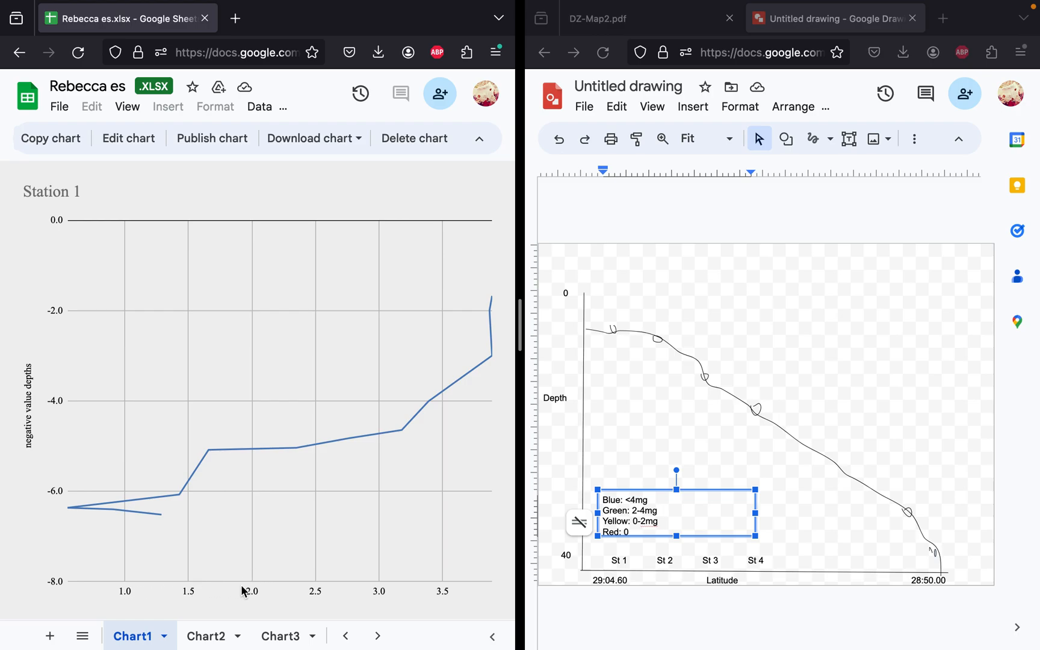
Step: Correct the legend's blue entry to read >4mg
{"action": "left_click", "coordinate": [455, 594]}
{"action": "left_click", "coordinate": [632, 504]}
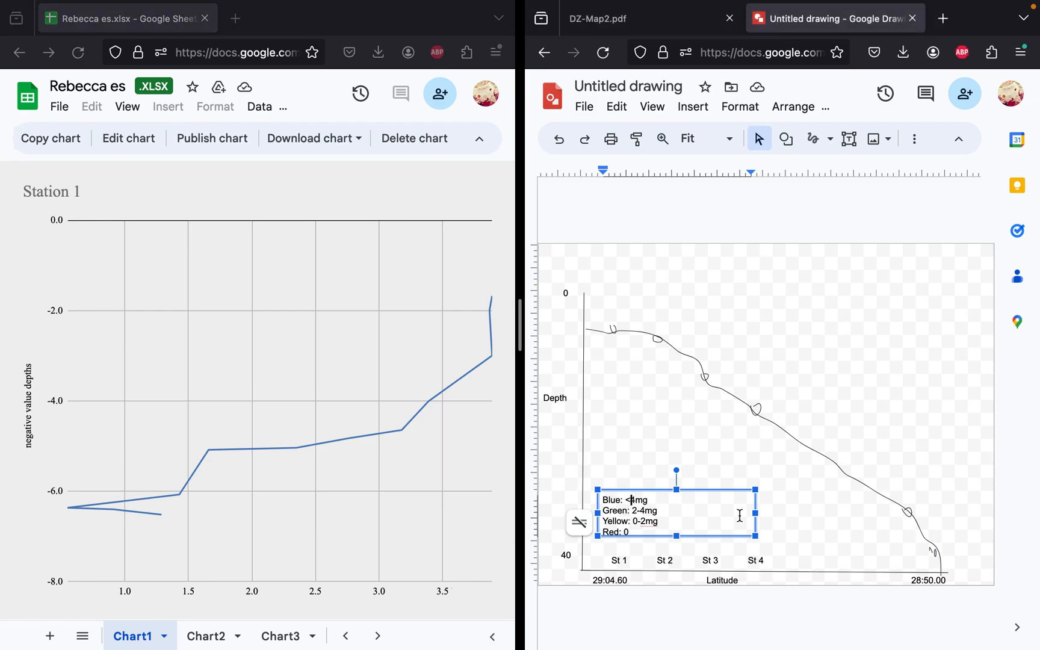
{"action": "type", "text": ">"}
Step: Draw a short vertical freehand stroke above the Station 1 mark near the surface and set its line color to cyan
{"action": "left_click", "coordinate": [816, 140]}
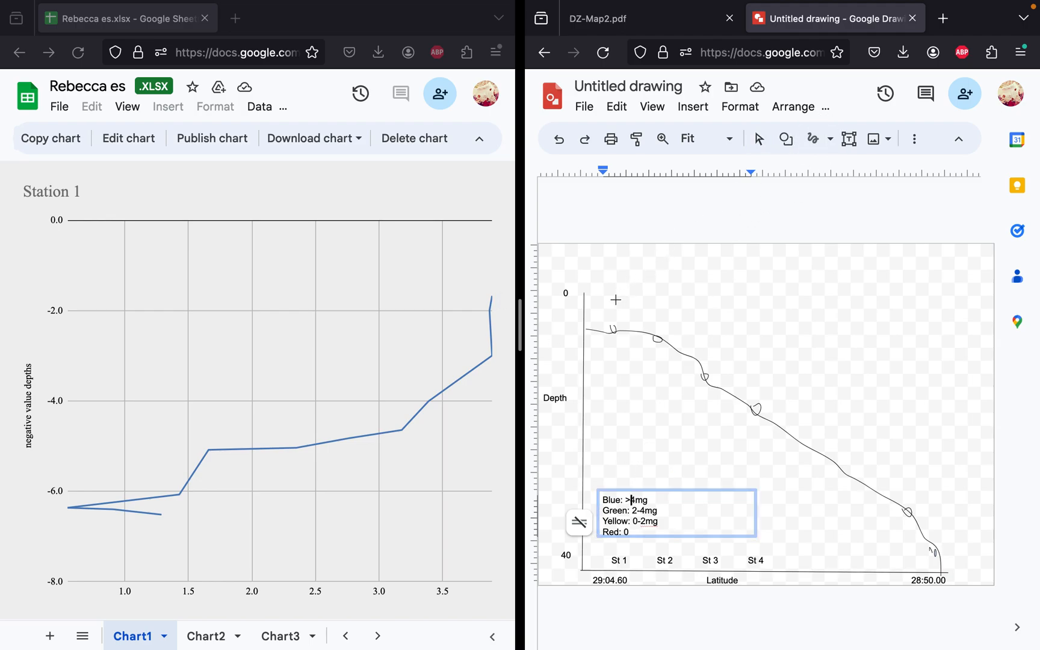
{"action": "left_click_drag", "start_coordinate": [610, 293], "coordinate": [612, 303]}
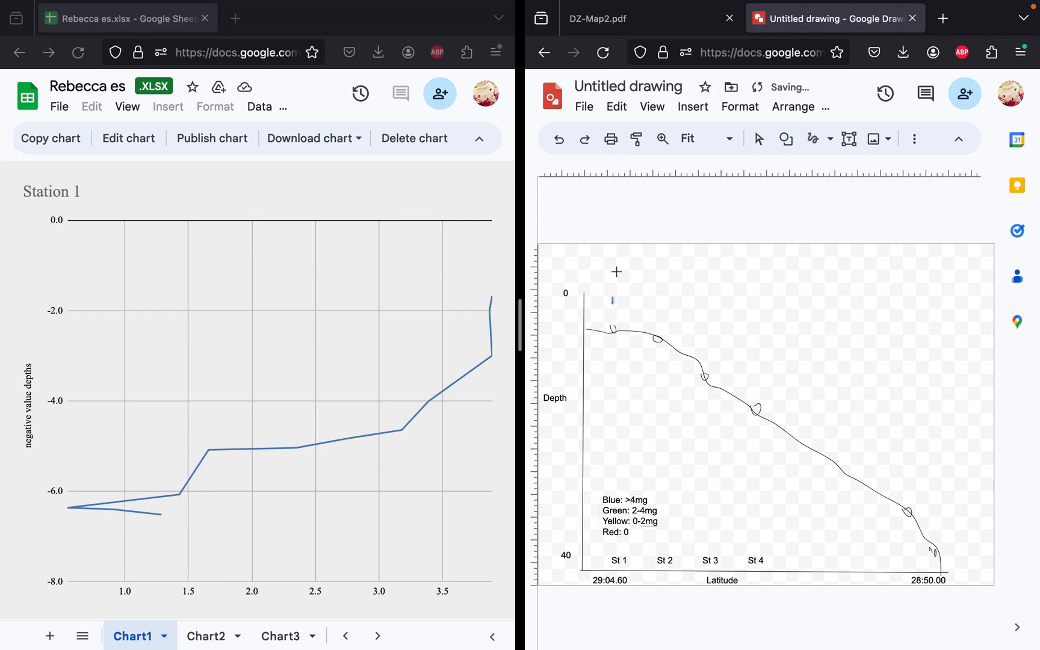
{"action": "left_click", "coordinate": [914, 139]}
{"action": "left_click", "coordinate": [647, 173]}
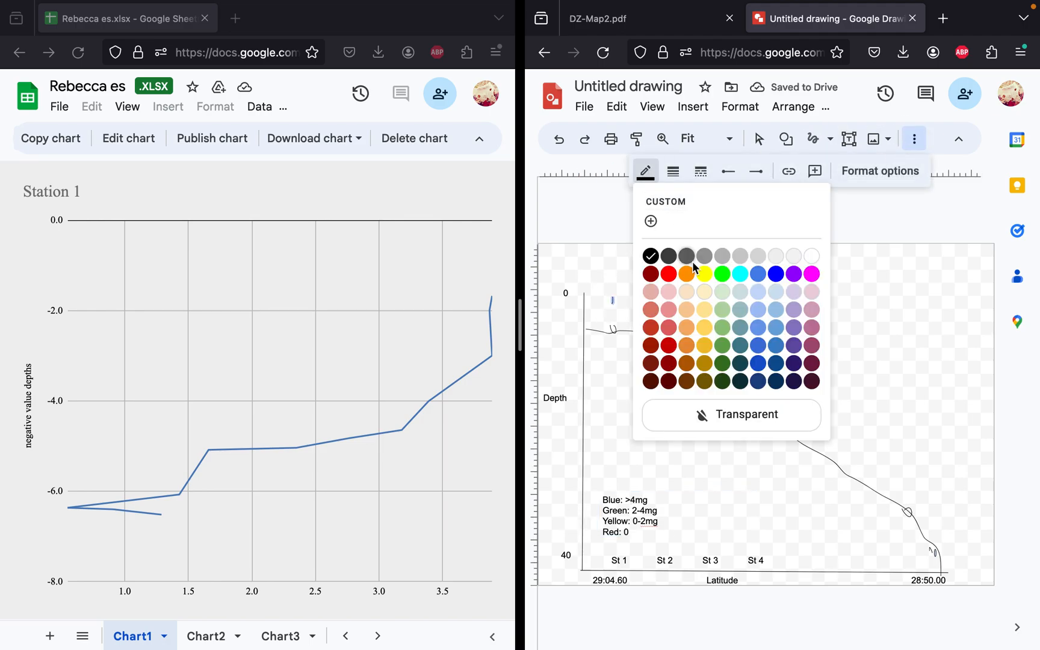
{"action": "left_click", "coordinate": [740, 274]}
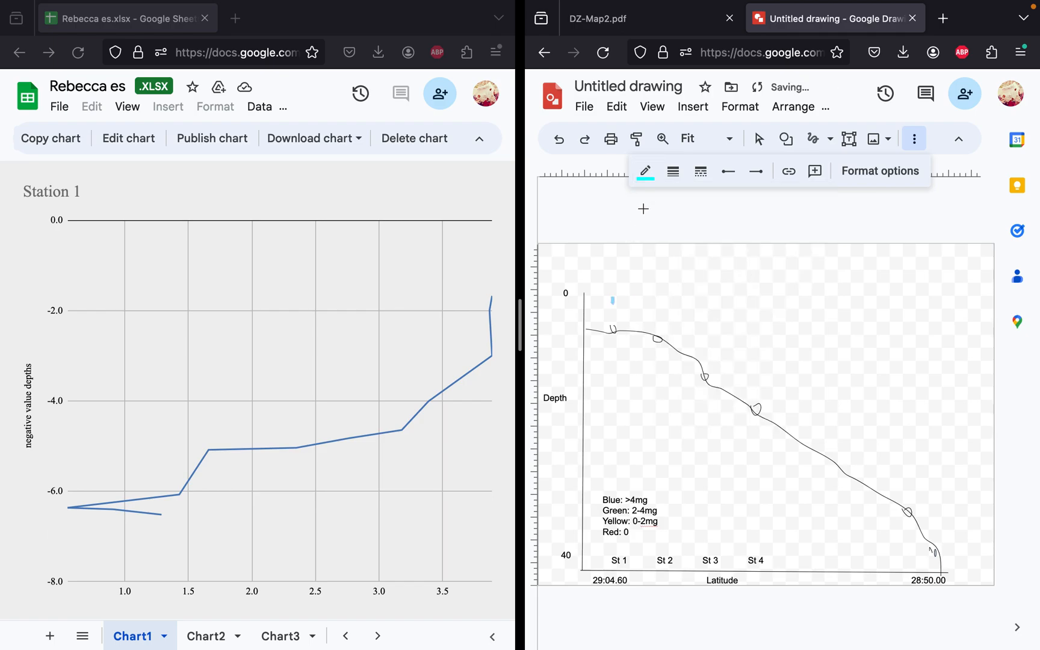
{"action": "left_click", "coordinate": [645, 172]}
{"action": "left_click", "coordinate": [775, 275]}
{"action": "left_click", "coordinate": [645, 172]}
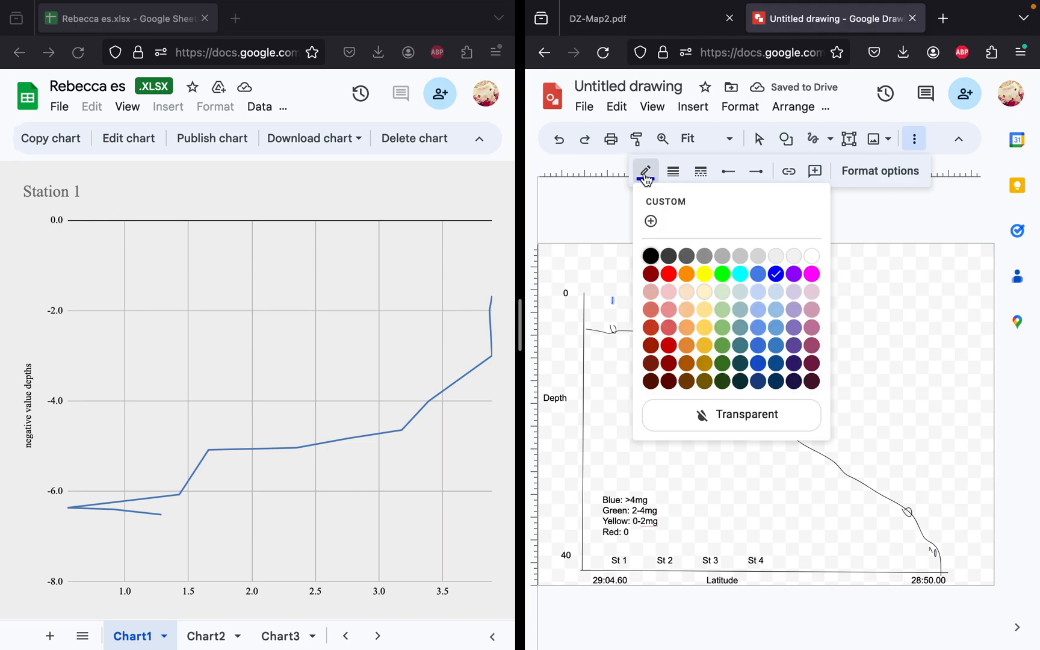
{"action": "left_click", "coordinate": [742, 274]}
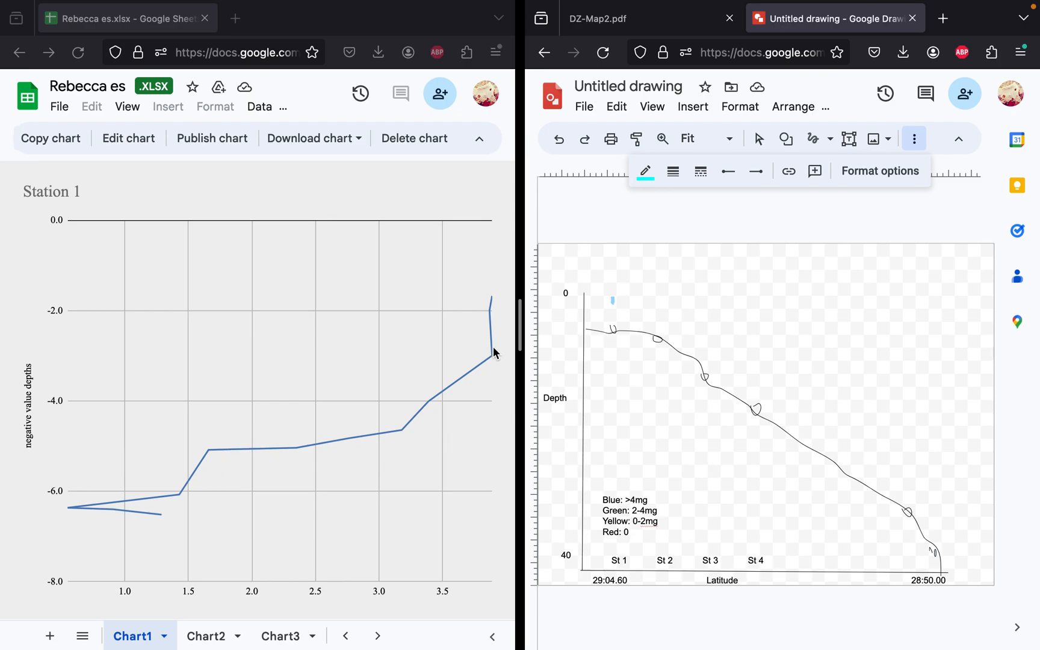
{"action": "left_click", "coordinate": [646, 171]}
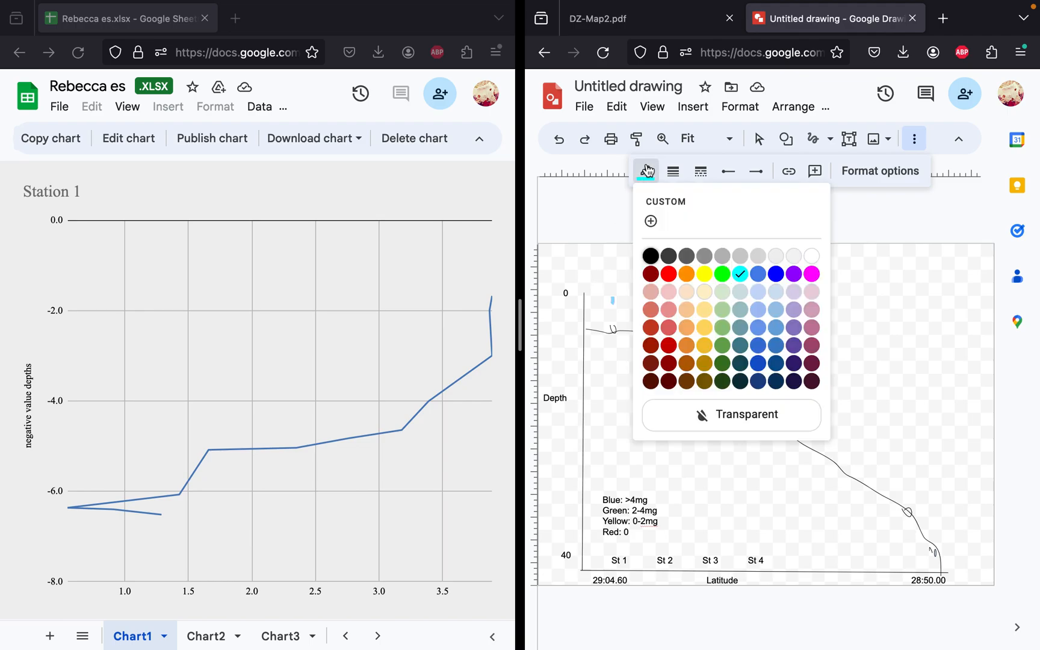
{"action": "left_click", "coordinate": [598, 247]}
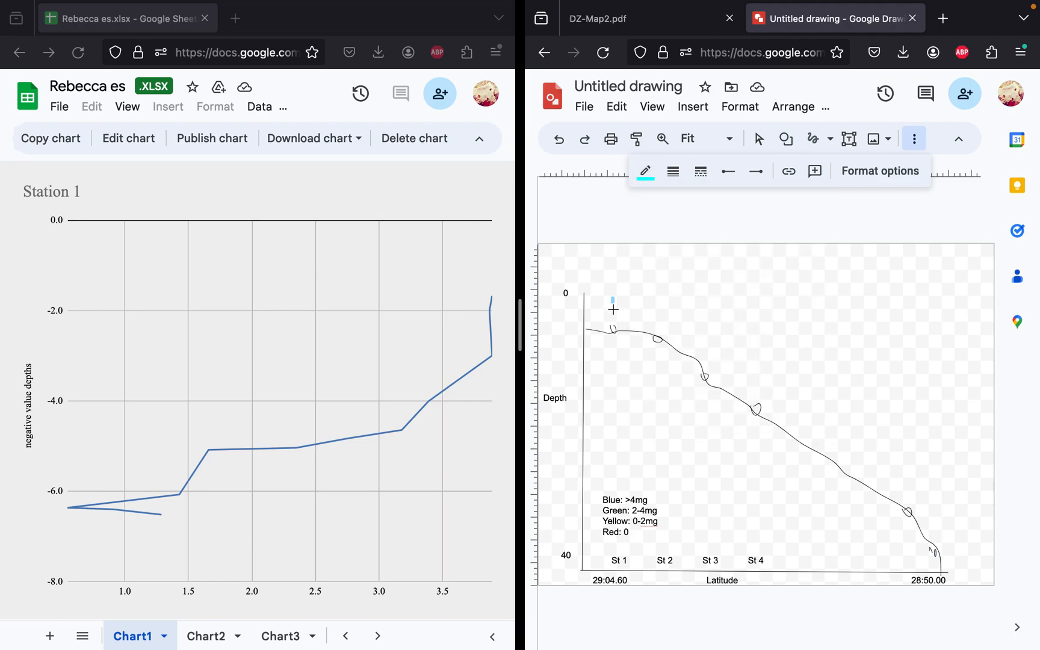
Step: Draw a short green stroke below the cyan one at Station 1 and a yellow stroke beneath it down to the seafloor
{"action": "left_click_drag", "start_coordinate": [613, 304], "coordinate": [614, 314]}
{"action": "left_click", "coordinate": [645, 171]}
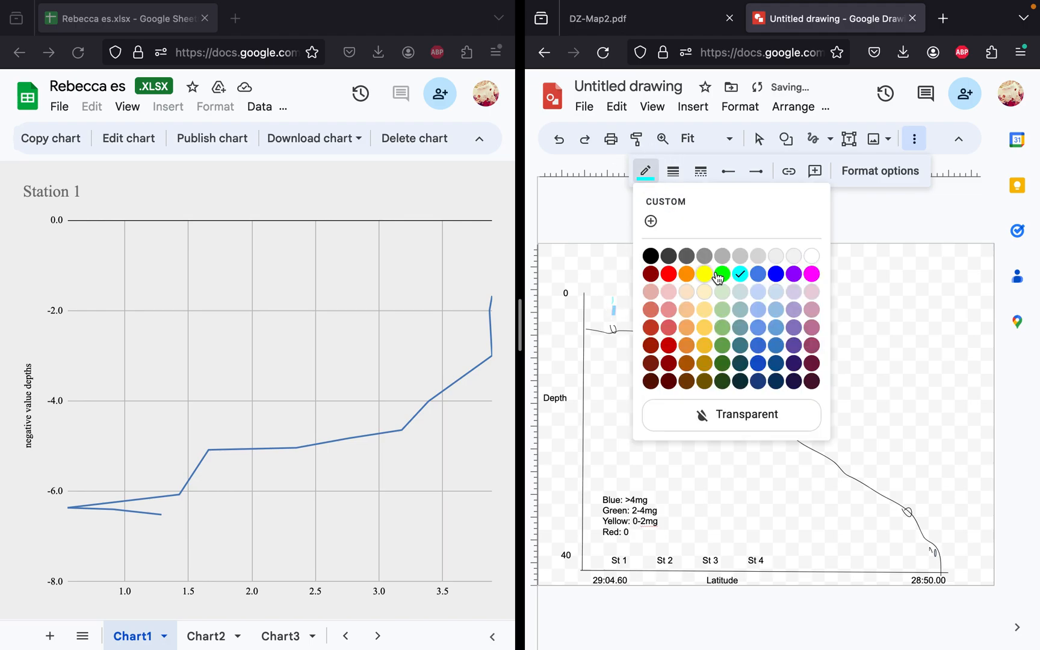
{"action": "left_click", "coordinate": [720, 273]}
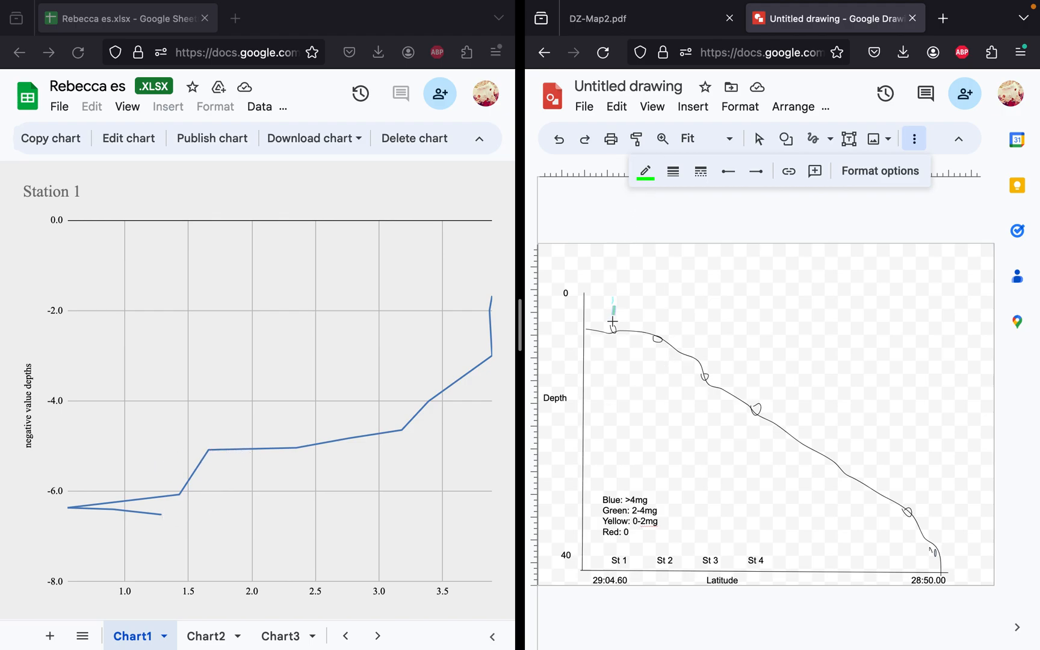
{"action": "left_click_drag", "start_coordinate": [612, 315], "coordinate": [612, 328]}
{"action": "left_click", "coordinate": [645, 171]}
{"action": "left_click", "coordinate": [701, 273]}
Step: Open the Chart2 sheet for Station 2 and draw a short vertical cyan stroke near the surface above the Station 2 mark
{"action": "left_click", "coordinate": [214, 641]}
{"action": "left_click", "coordinate": [215, 641]}
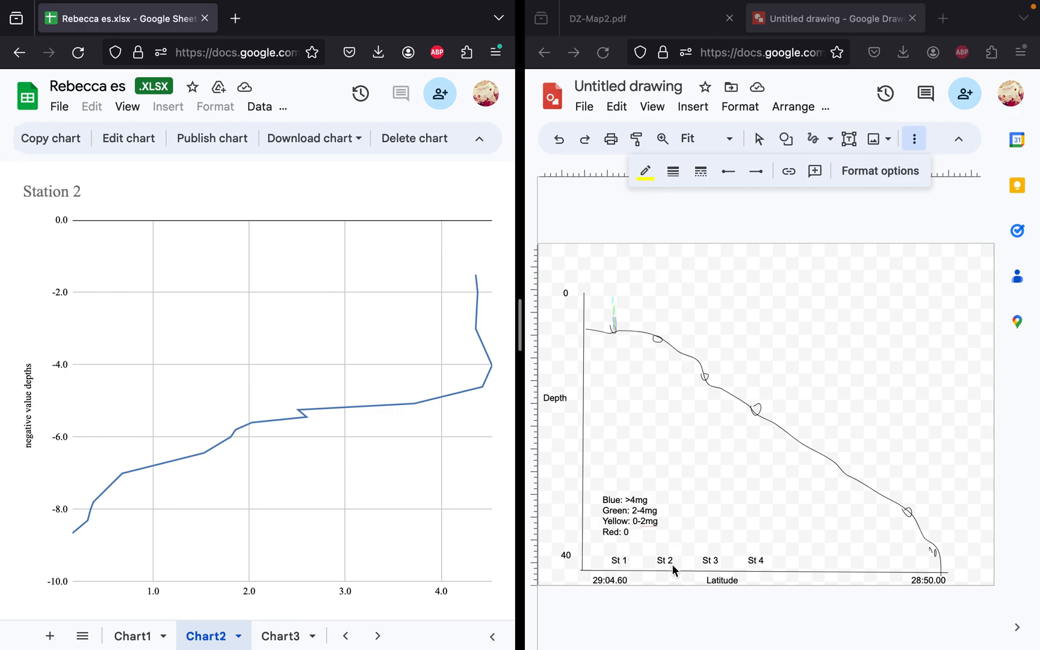
{"action": "left_click", "coordinate": [658, 300]}
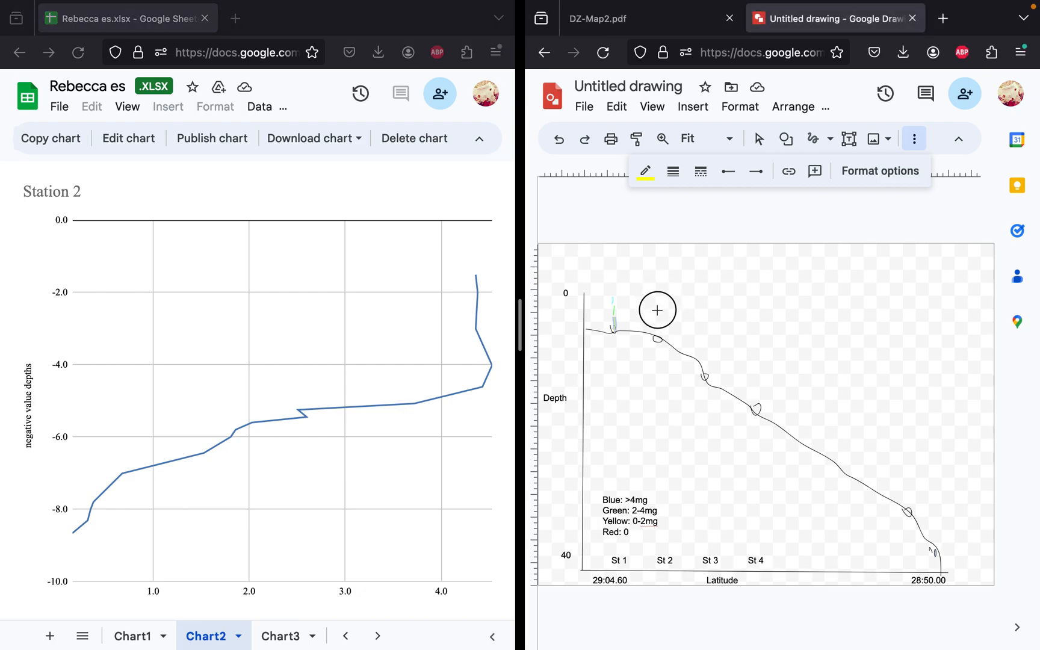
{"action": "left_click_drag", "start_coordinate": [659, 297], "coordinate": [659, 314]}
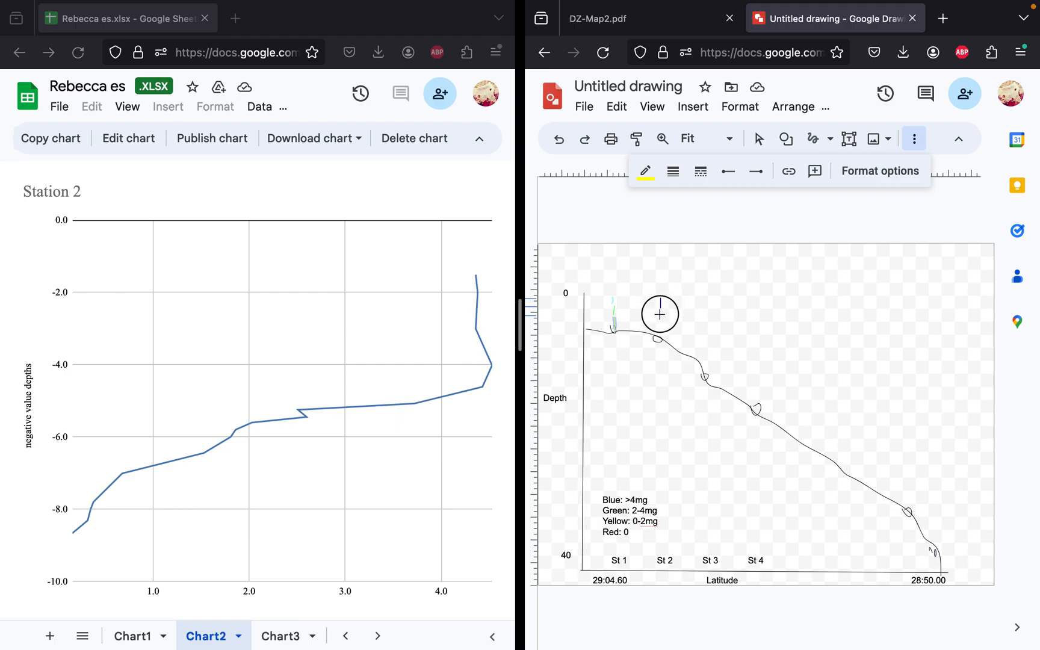
{"action": "left_click", "coordinate": [645, 171]}
{"action": "left_click", "coordinate": [775, 275]}
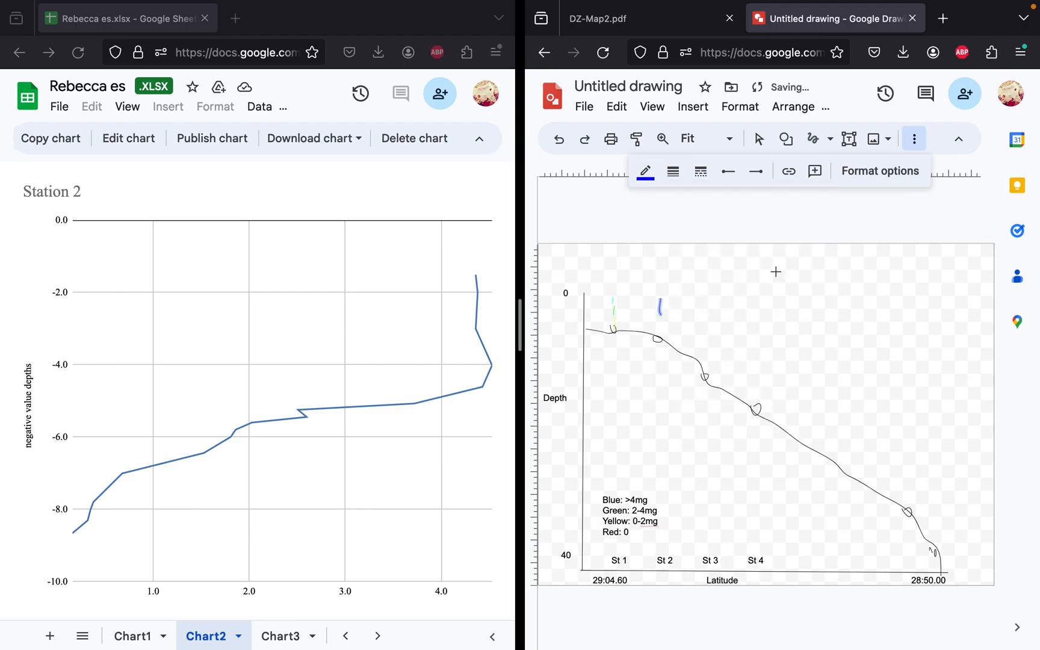
{"action": "left_click", "coordinate": [646, 173]}
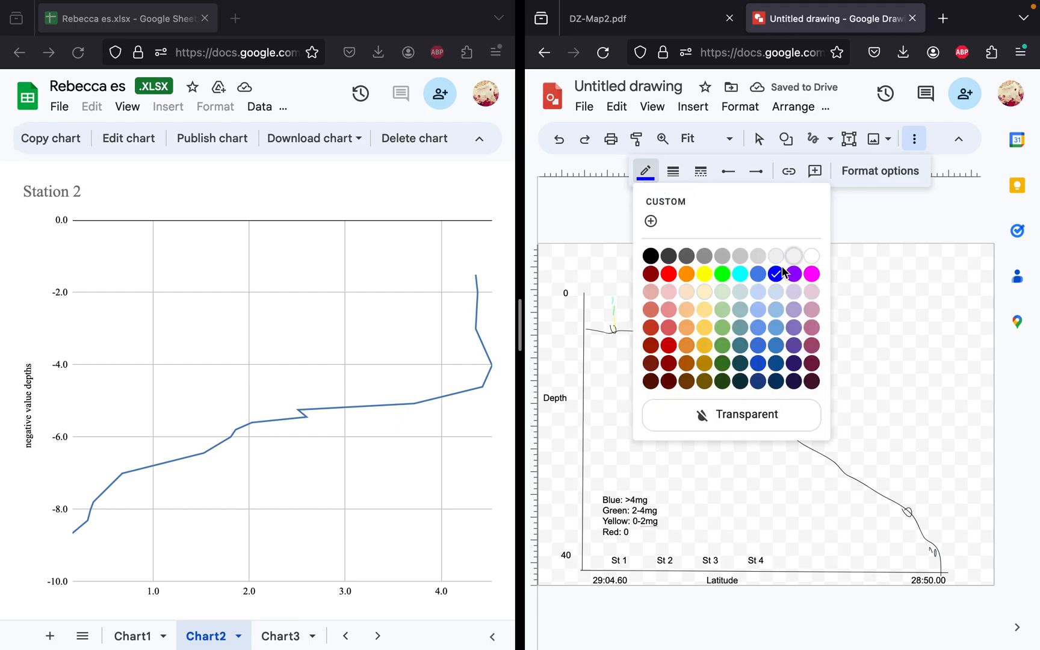
{"action": "left_click", "coordinate": [742, 276]}
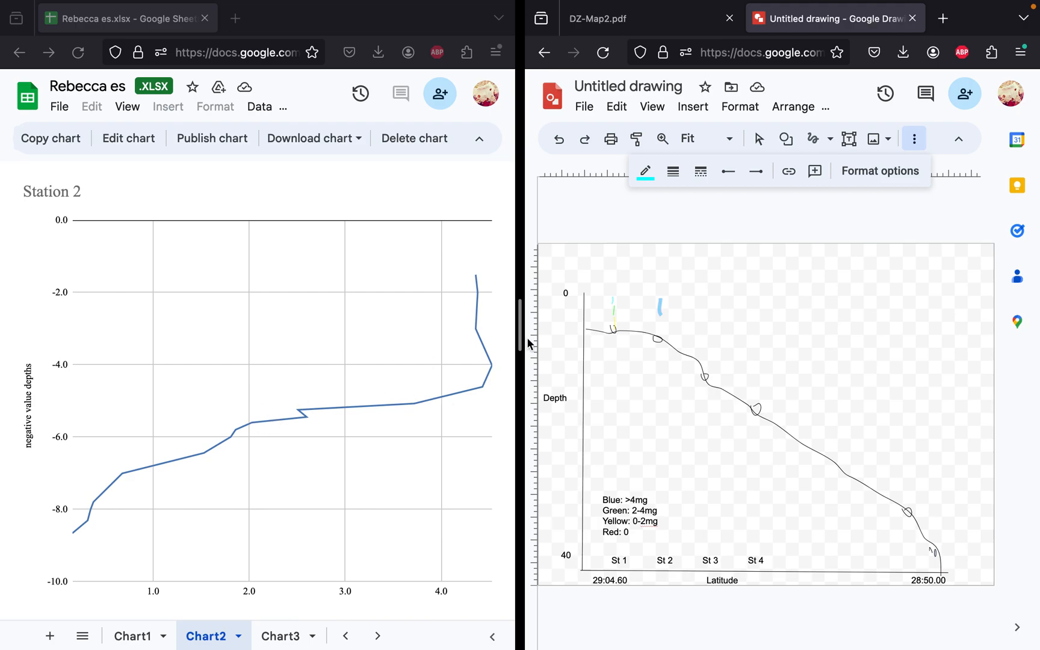
Step: Draw a short green stroke below the cyan one at Station 2 and a yellow stroke beneath it down to the seafloor
{"action": "left_click_drag", "start_coordinate": [662, 317], "coordinate": [661, 315]}
{"action": "left_click", "coordinate": [645, 171]}
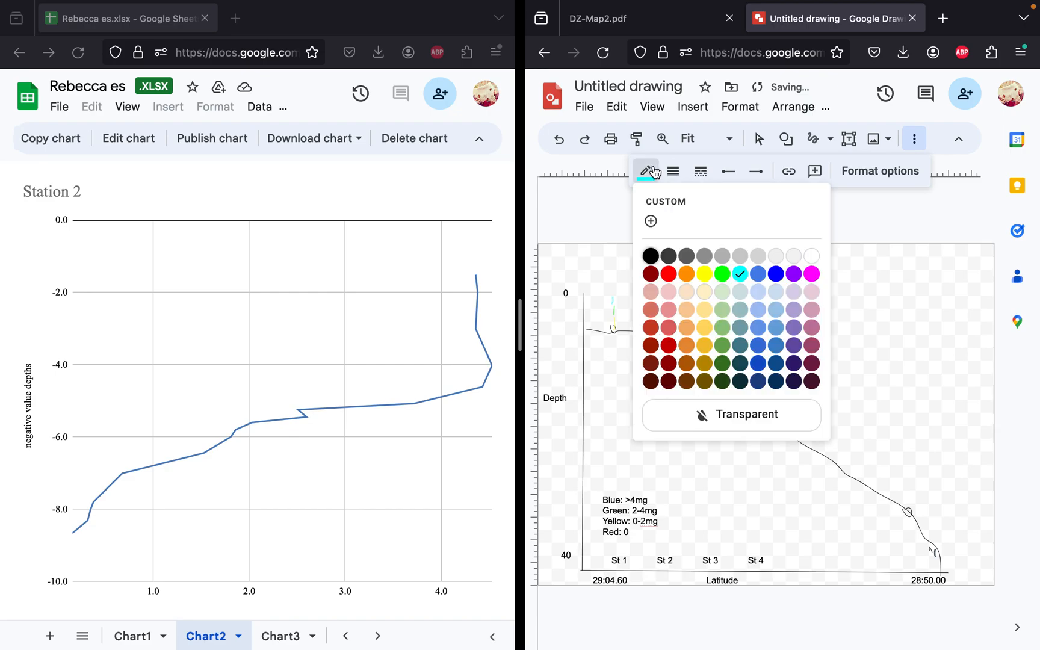
{"action": "left_click", "coordinate": [723, 274]}
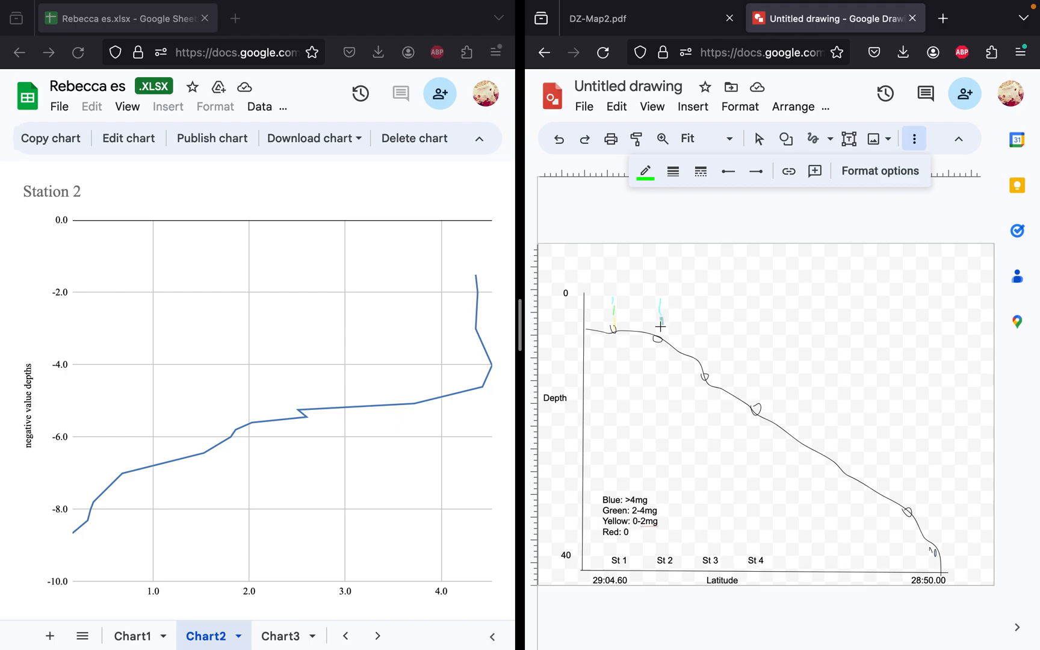
{"action": "left_click_drag", "start_coordinate": [660, 326], "coordinate": [660, 340]}
{"action": "left_click", "coordinate": [659, 175]}
{"action": "left_click", "coordinate": [704, 275]}
{"action": "mouse_move", "coordinate": [660, 337]}
{"action": "left_mouse_down"}
{"action": "mouse_move", "coordinate": [664, 320]}
{"action": "mouse_move", "coordinate": [665, 343]}
{"action": "left_mouse_up"}
{"action": "left_click", "coordinate": [650, 176]}
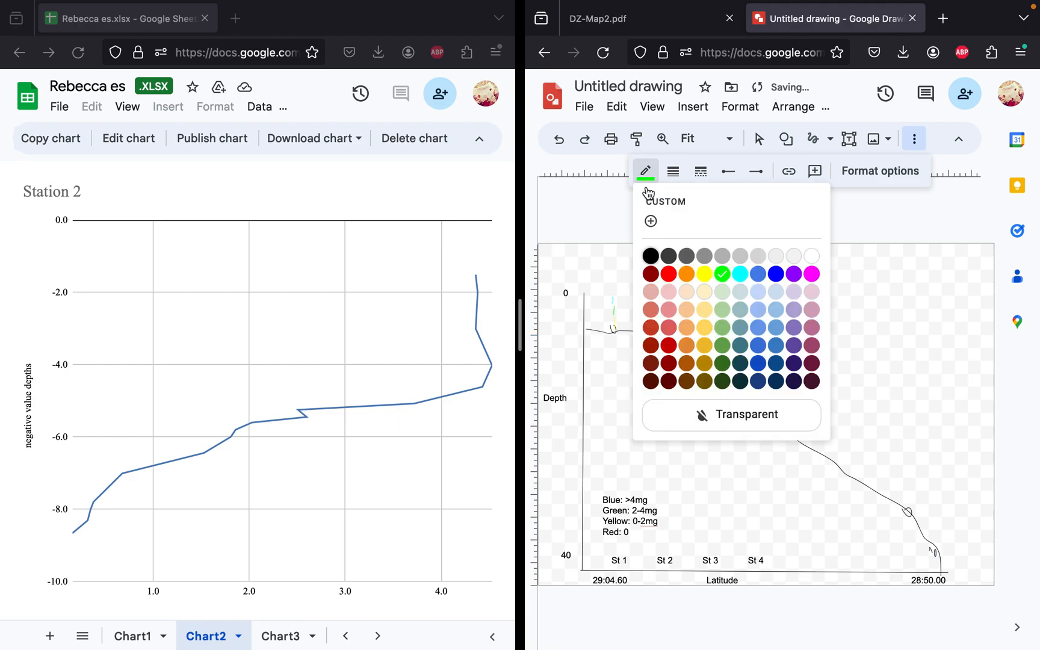
{"action": "left_click", "coordinate": [703, 274]}
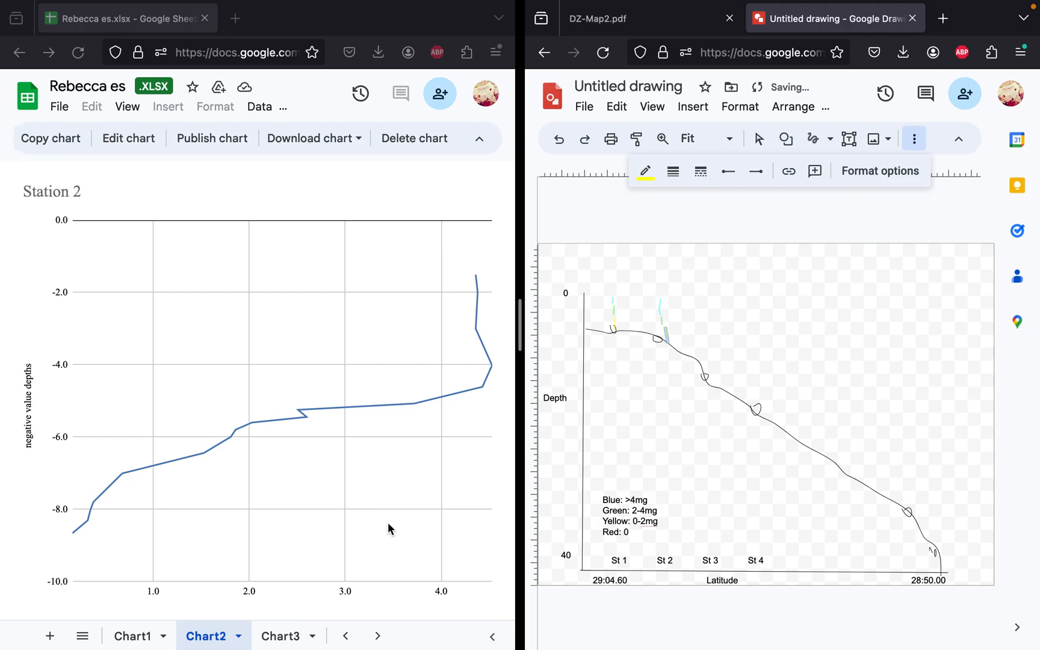
Step: On the Chart3 sheet, set the chart's X-axis to Transect B Condensed Data!H39:H68 and its series to G39:G68
{"action": "left_click", "coordinate": [292, 637]}
{"action": "left_click", "coordinate": [292, 636]}
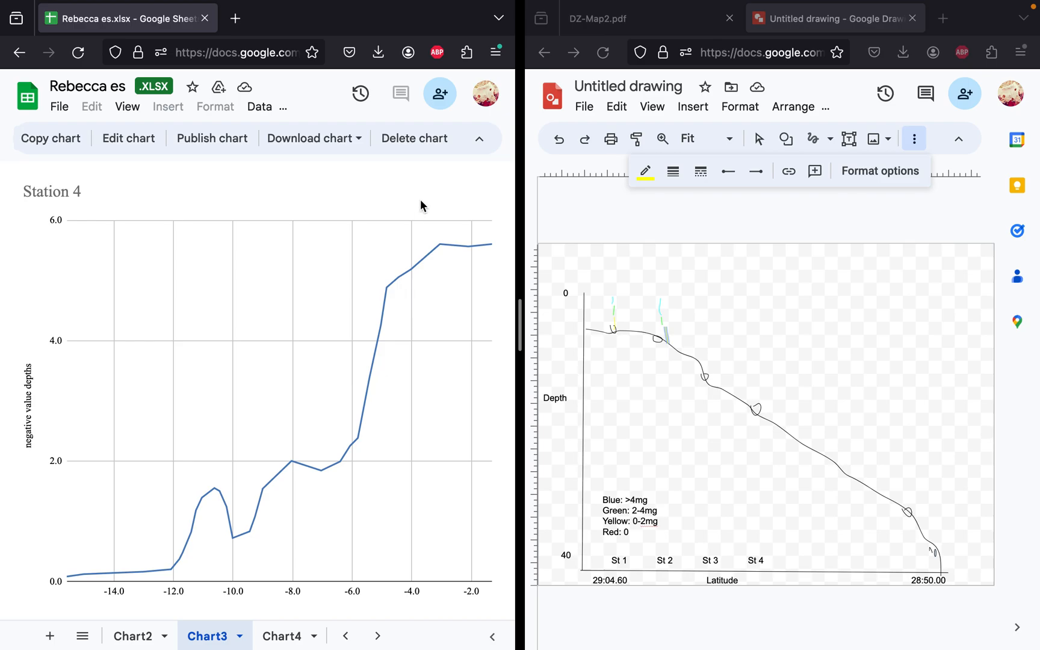
{"action": "left_click", "coordinate": [129, 158]}
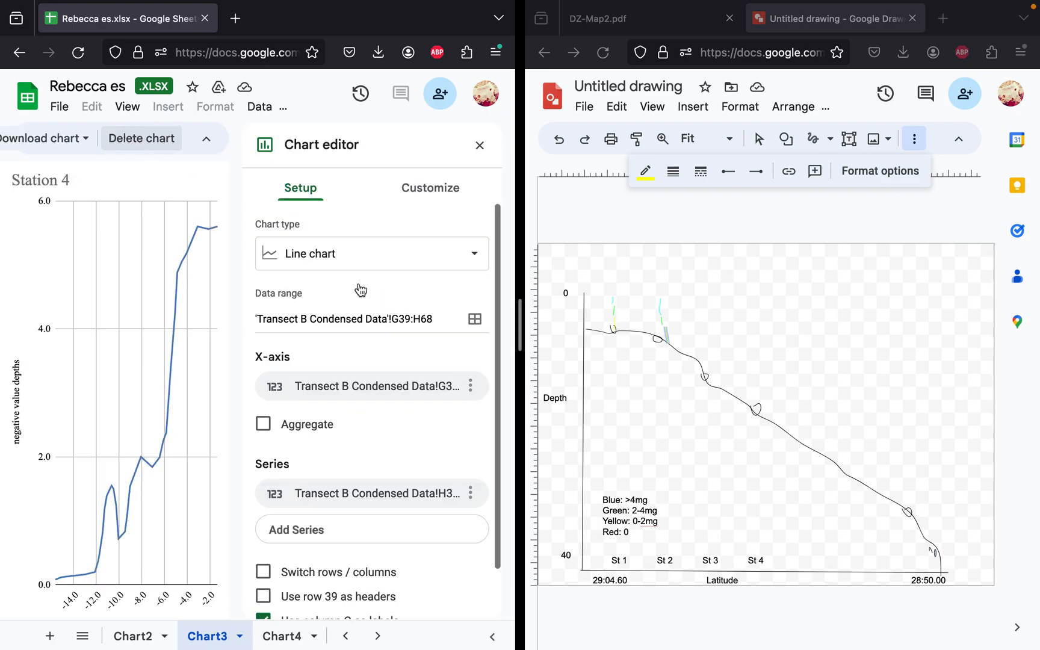
{"action": "left_click", "coordinate": [471, 393]}
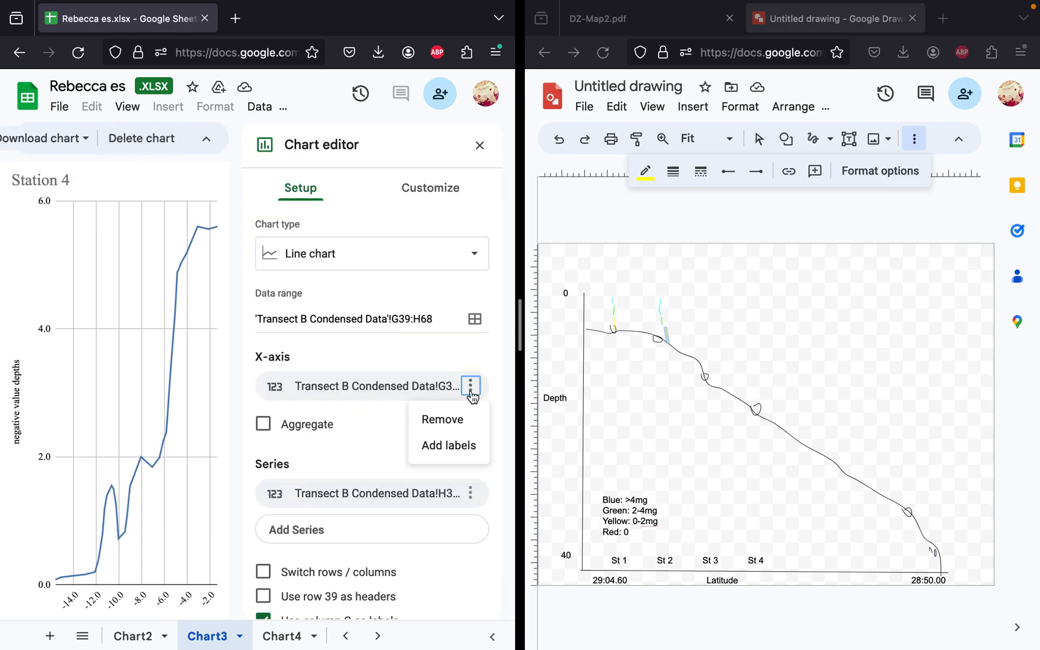
{"action": "left_click", "coordinate": [471, 393]}
{"action": "left_click", "coordinate": [381, 390]}
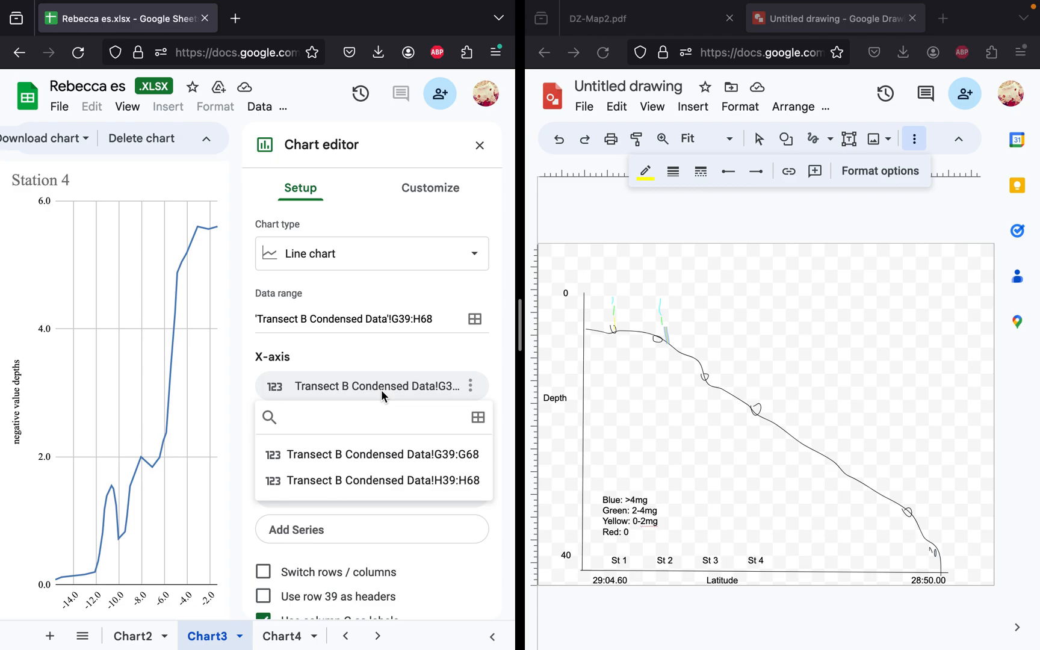
{"action": "left_click", "coordinate": [388, 487]}
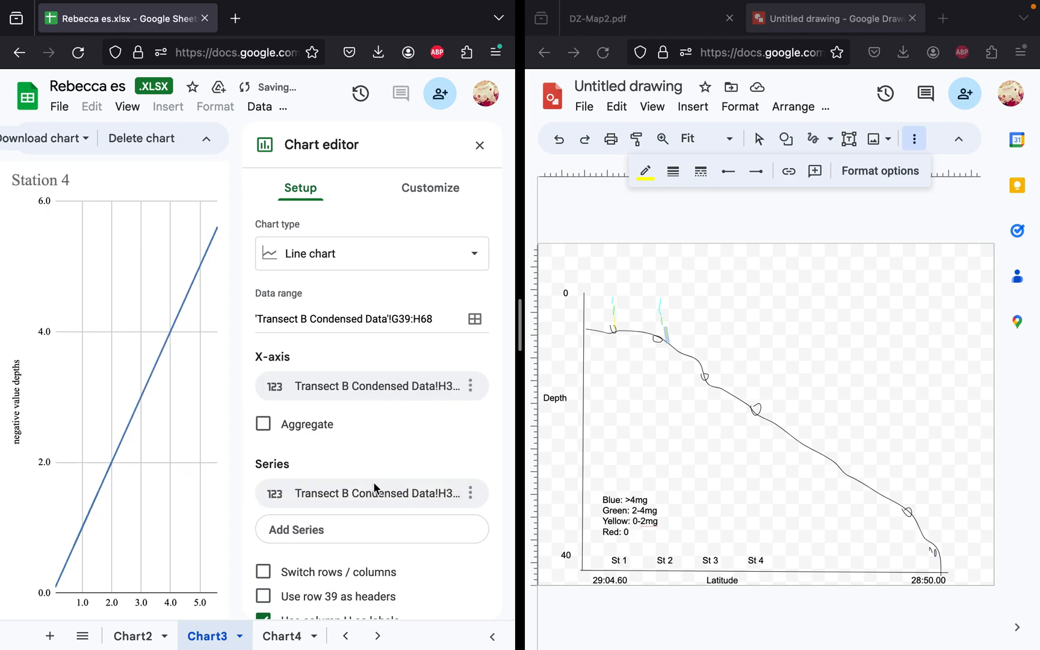
{"action": "left_click", "coordinate": [371, 489]}
{"action": "left_click", "coordinate": [372, 561]}
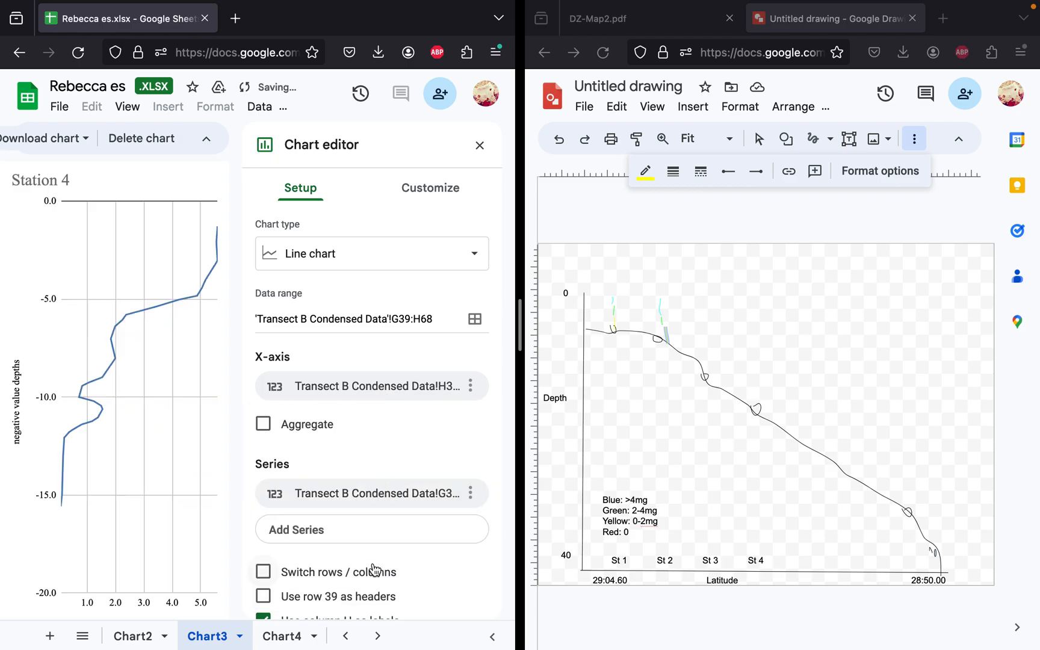
{"action": "left_click", "coordinate": [480, 145]}
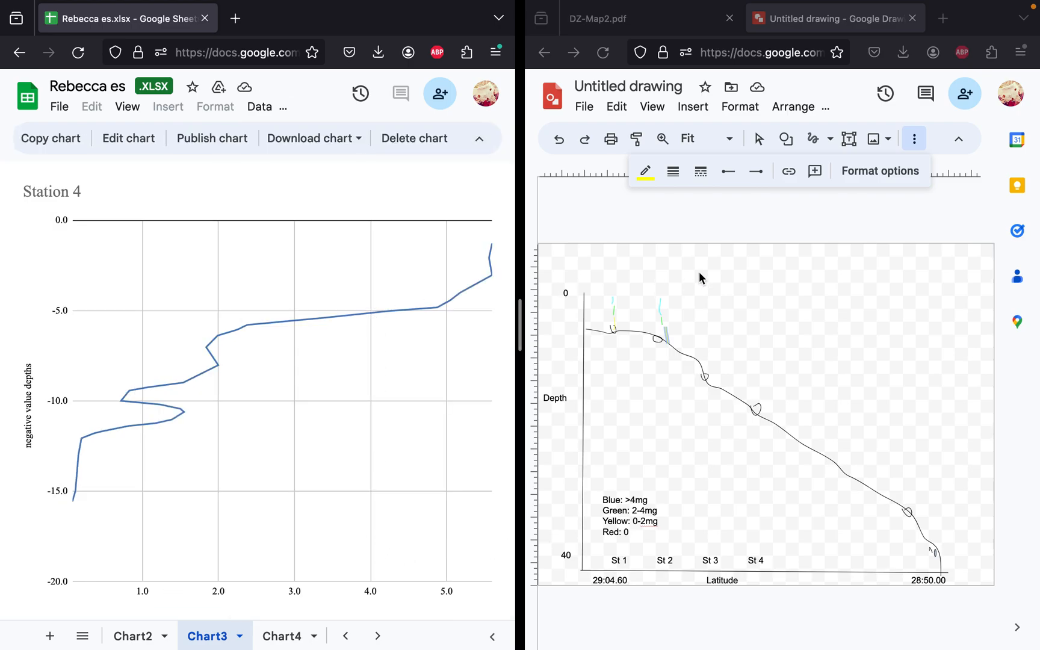
Step: Draw a vertical freehand stroke from near the surface above the Station 3 mark and set its line color to cyan
{"action": "left_click", "coordinate": [701, 304]}
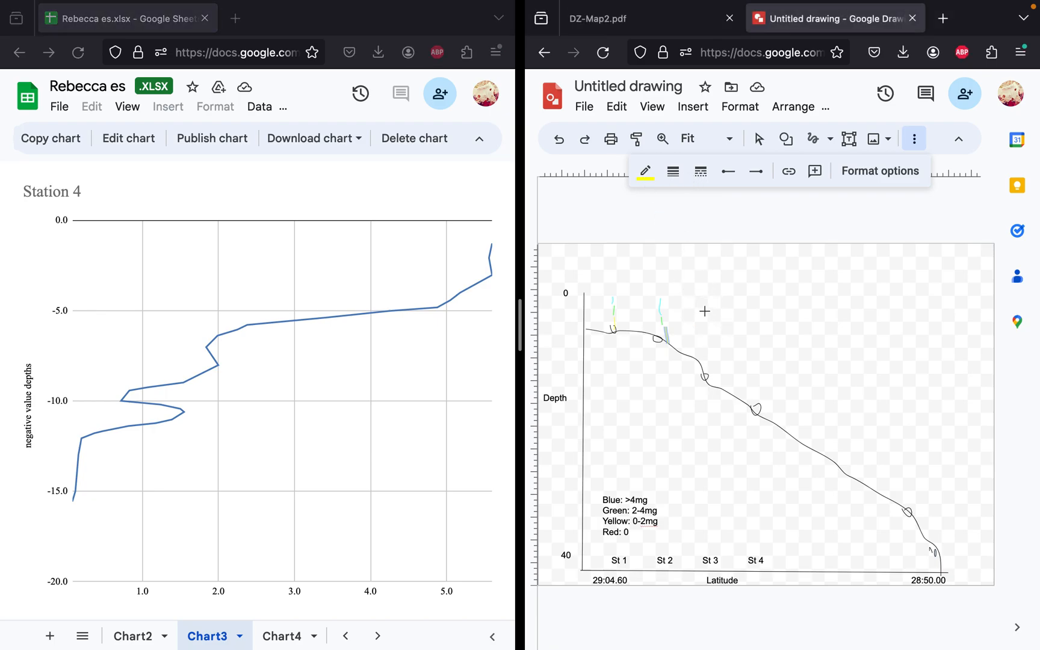
{"action": "left_click_drag", "start_coordinate": [704, 301], "coordinate": [706, 326]}
{"action": "left_click", "coordinate": [645, 171]}
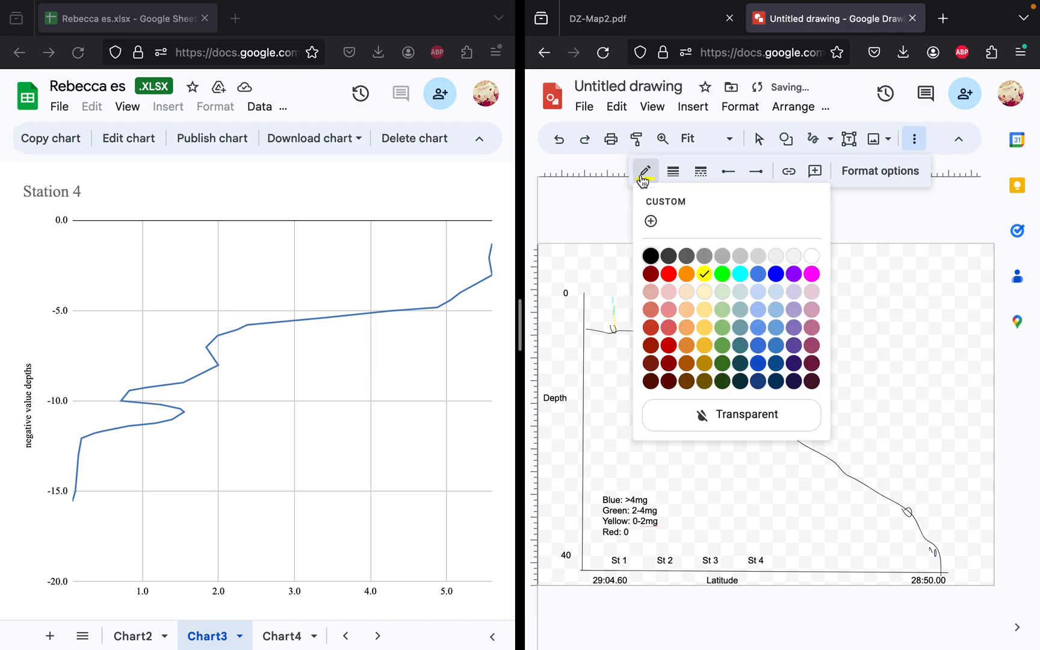
{"action": "left_click", "coordinate": [741, 272]}
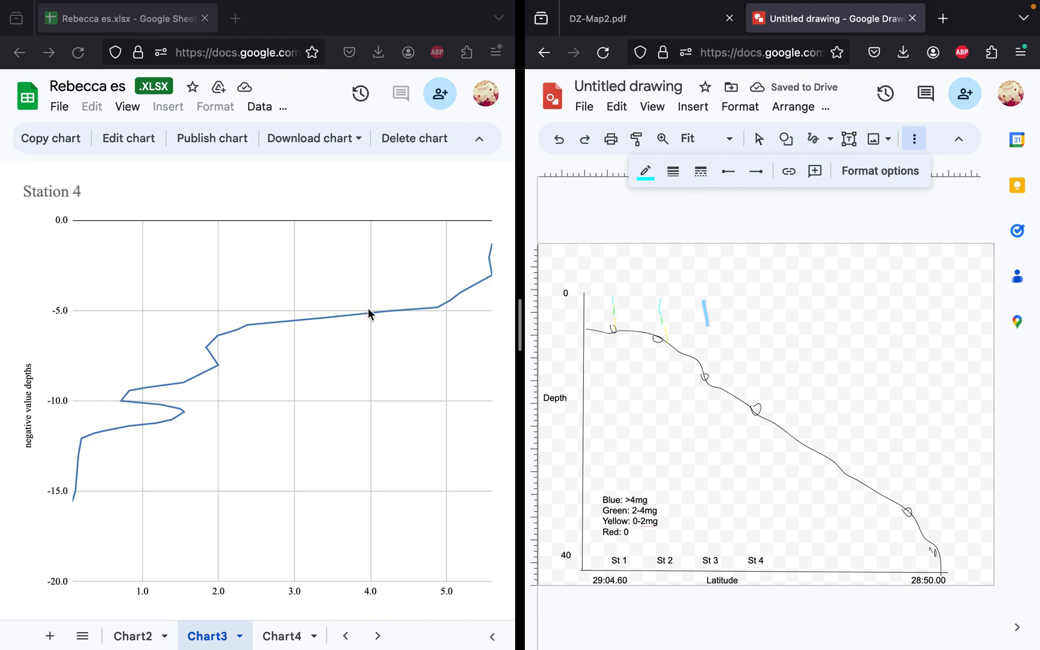
Step: Draw a short stroke directly below the cyan one at Station 3 and set its line color to green
{"action": "left_click", "coordinate": [220, 340]}
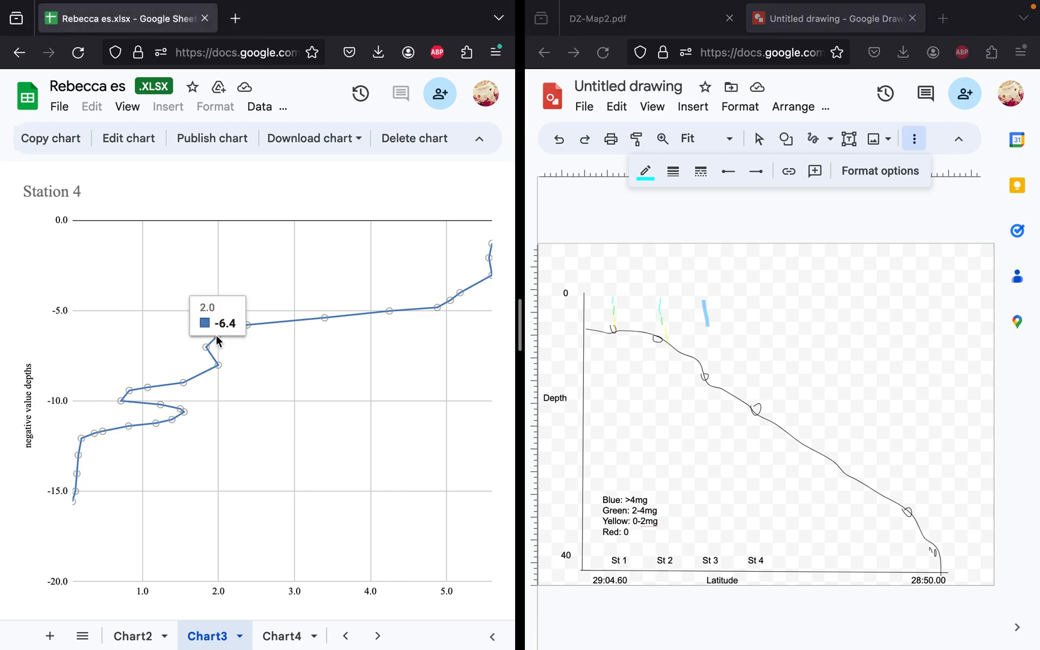
{"action": "left_click", "coordinate": [646, 174]}
{"action": "left_click", "coordinate": [647, 175]}
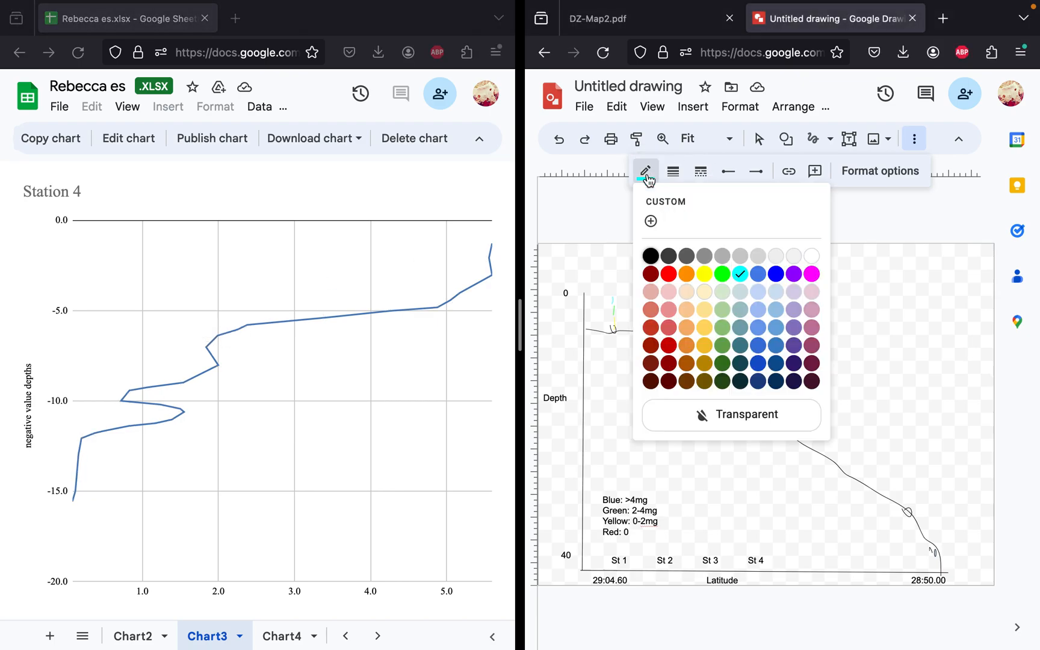
{"action": "left_click", "coordinate": [725, 272]}
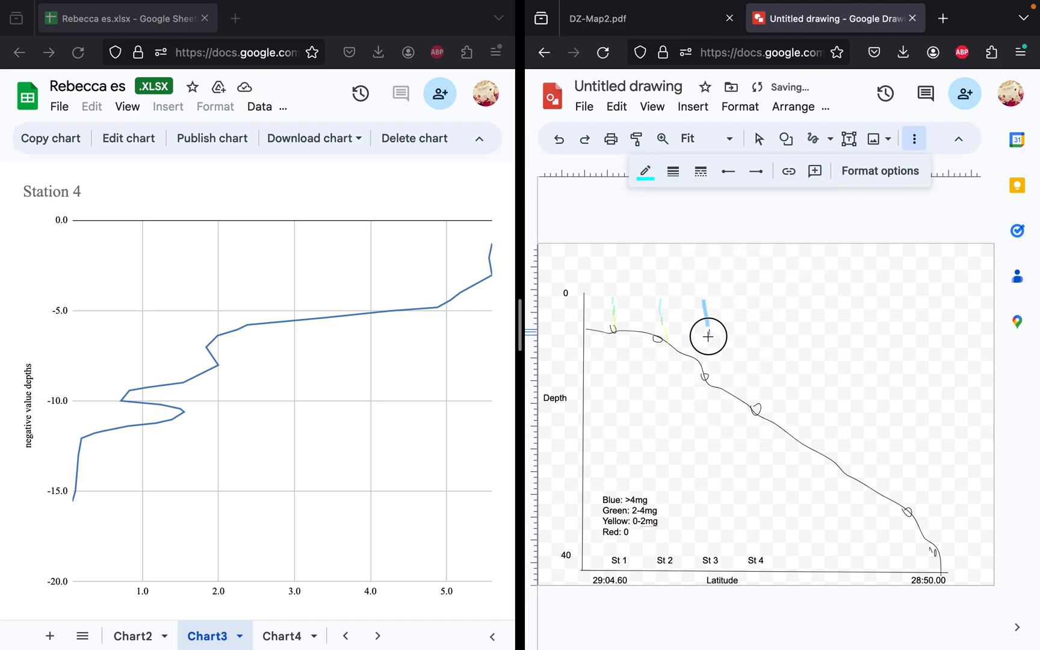
{"action": "left_click_drag", "start_coordinate": [706, 340], "coordinate": [705, 326]}
{"action": "left_click", "coordinate": [645, 171]}
{"action": "left_click", "coordinate": [722, 274]}
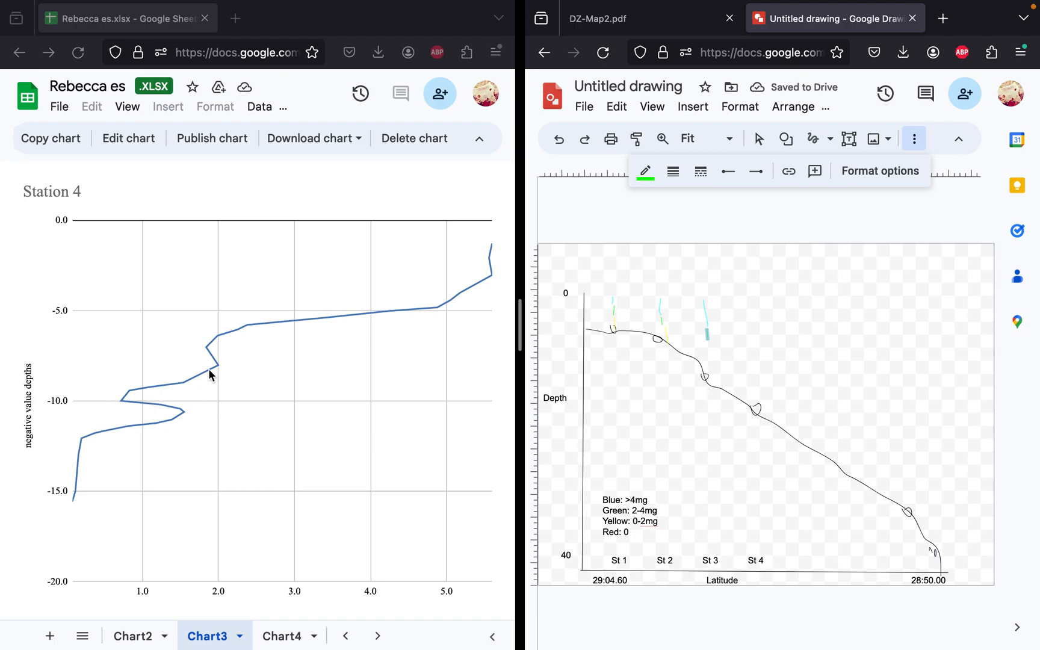
Step: Draw a yellow freehand stroke at Station 3 from the end of the middle stroke down to the seafloor mark
{"action": "left_click", "coordinate": [645, 171]}
{"action": "left_click", "coordinate": [704, 274]}
{"action": "left_click", "coordinate": [708, 346]}
{"action": "left_click_drag", "start_coordinate": [707, 345], "coordinate": [706, 373]}
{"action": "left_click", "coordinate": [645, 171]}
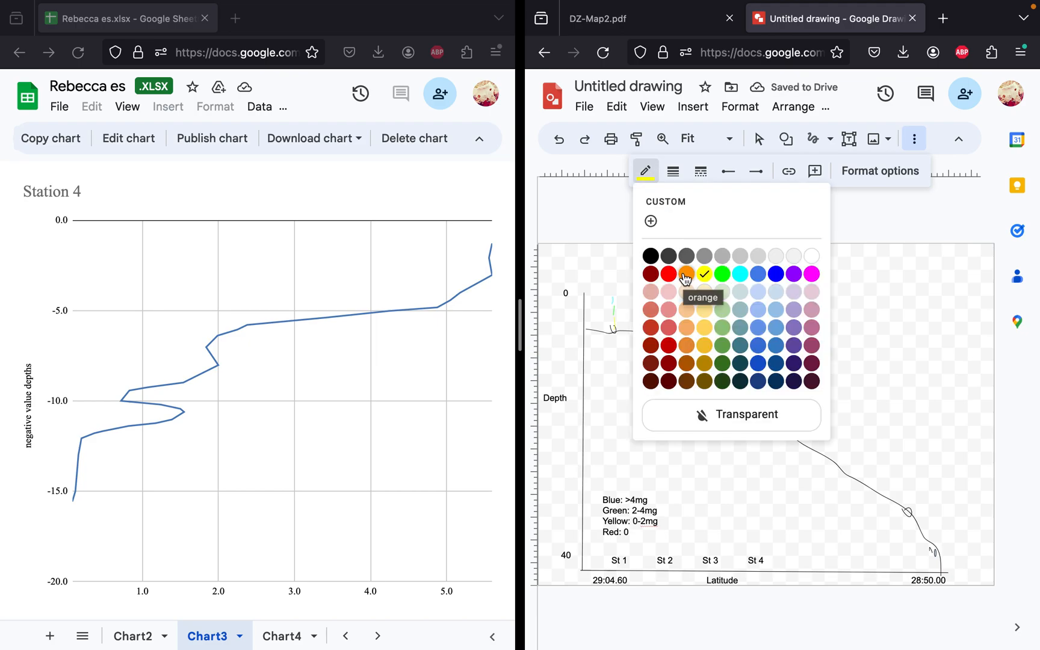
{"action": "left_click", "coordinate": [646, 171]}
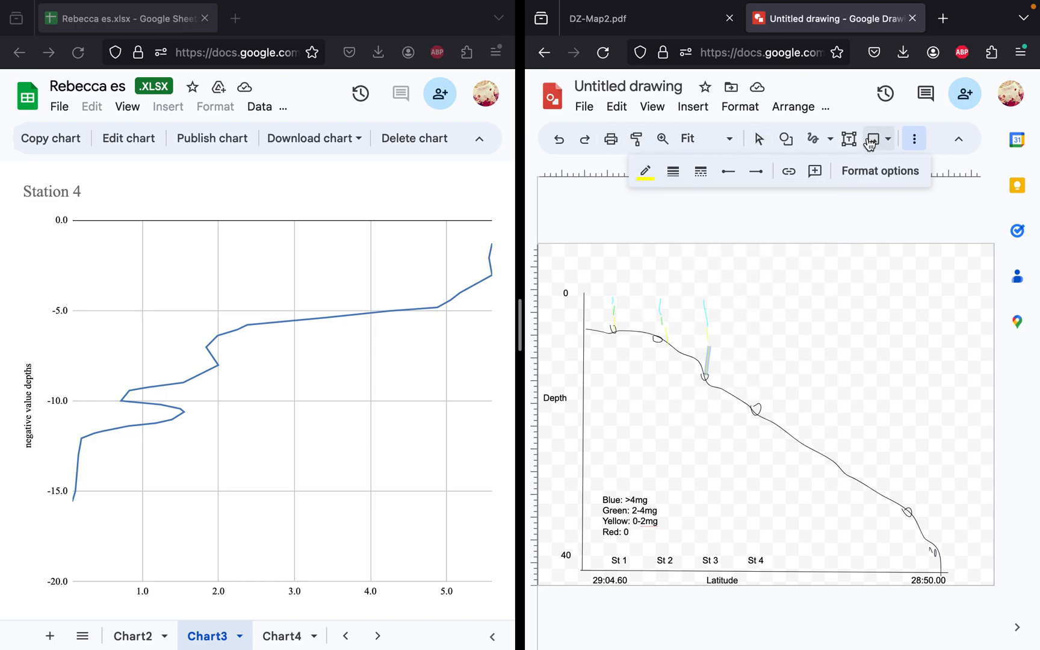
Step: Recolor the middle Station 3 stroke green and widen the drawing window's share of the split screen
{"action": "left_click", "coordinate": [759, 139]}
{"action": "left_click", "coordinate": [723, 345]}
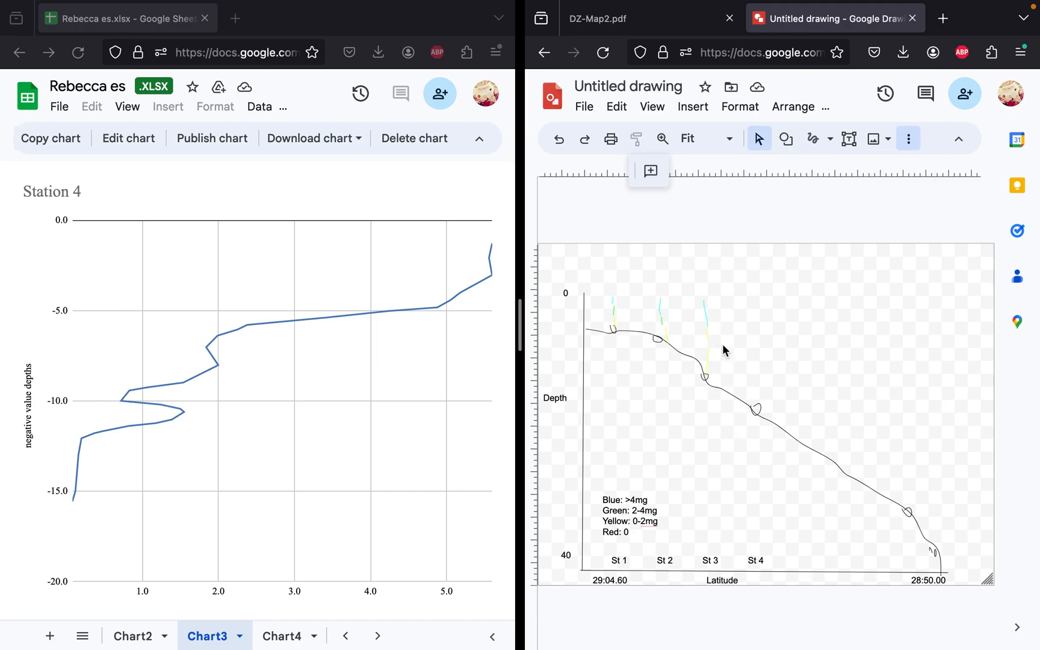
{"action": "left_click", "coordinate": [708, 340]}
{"action": "left_click", "coordinate": [645, 171]}
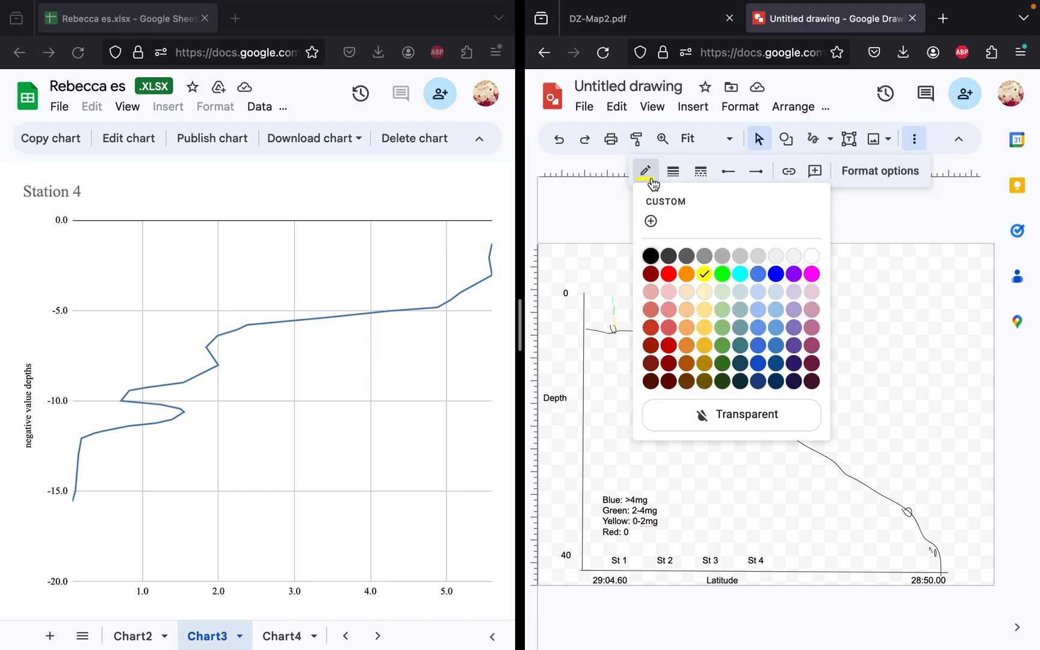
{"action": "left_click", "coordinate": [720, 272]}
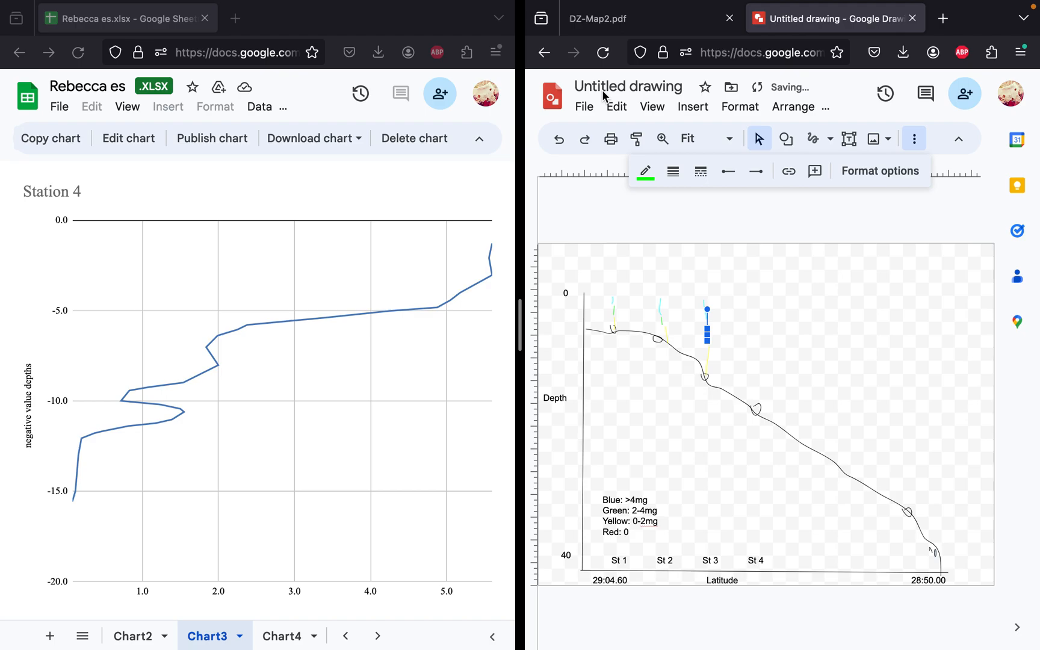
{"action": "left_click_drag", "start_coordinate": [517, 312], "coordinate": [348, 353]}
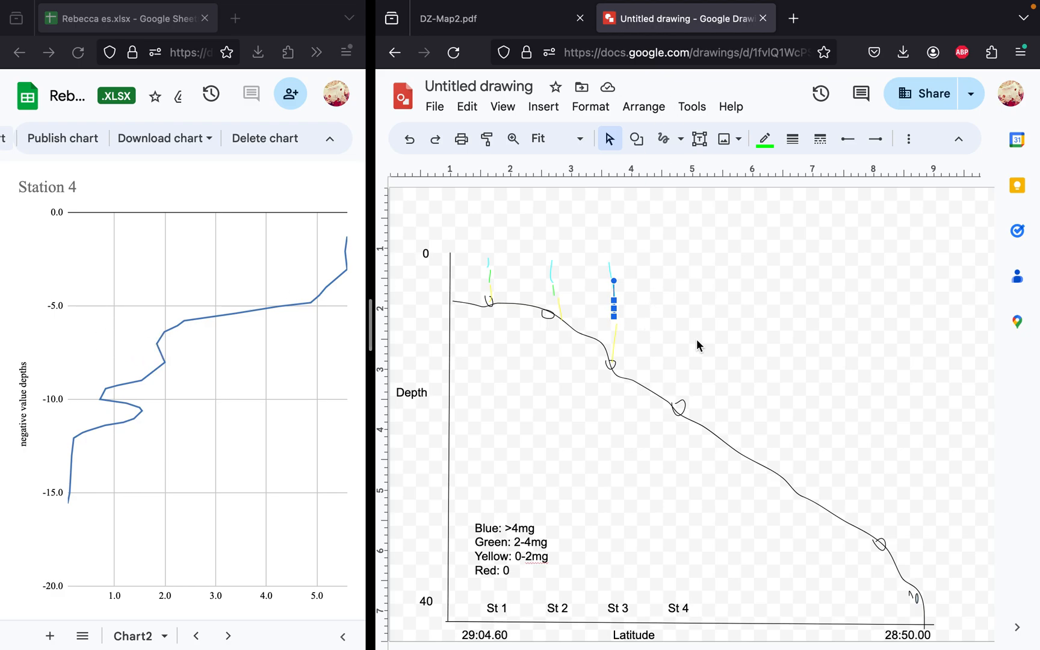
Step: Draw two green freehand boundary lines from the depth axis to Station 3, tracing the lower and upper ends of the green station strokes
{"action": "left_click", "coordinate": [529, 276]}
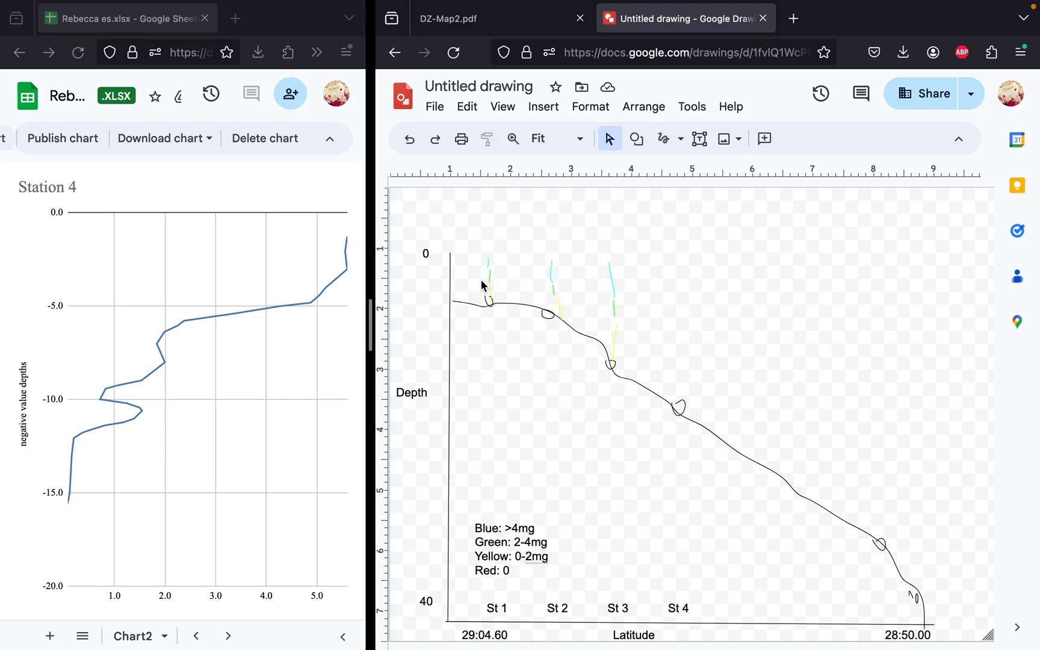
{"action": "left_click", "coordinate": [665, 143]}
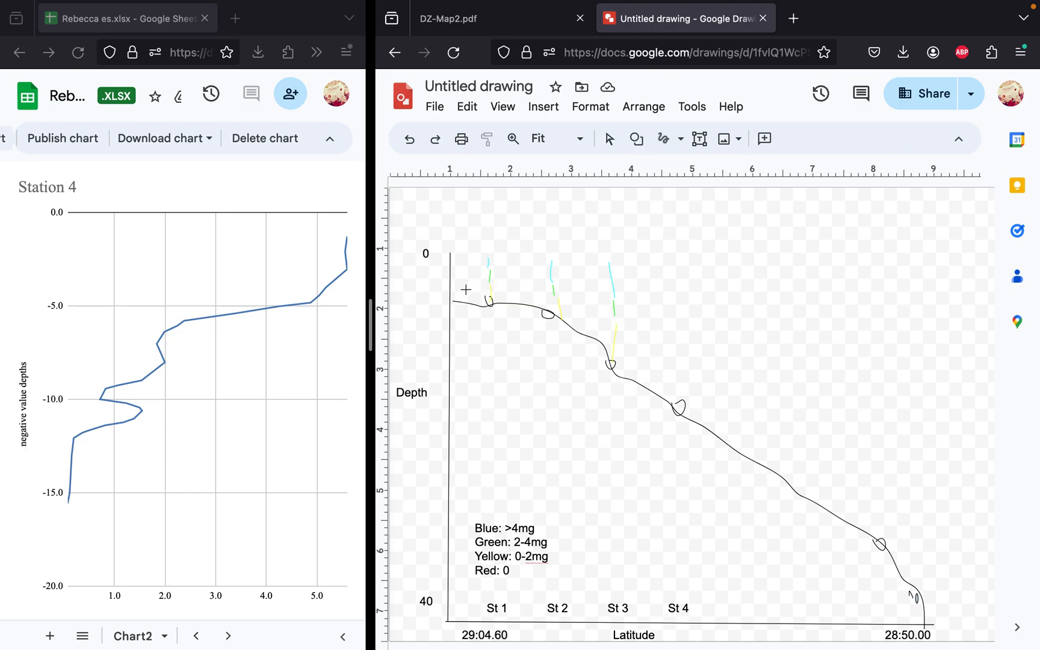
{"action": "mouse_move", "coordinate": [455, 280]}
{"action": "left_mouse_down"}
{"action": "mouse_move", "coordinate": [567, 298]}
{"action": "mouse_move", "coordinate": [621, 322]}
{"action": "left_mouse_up"}
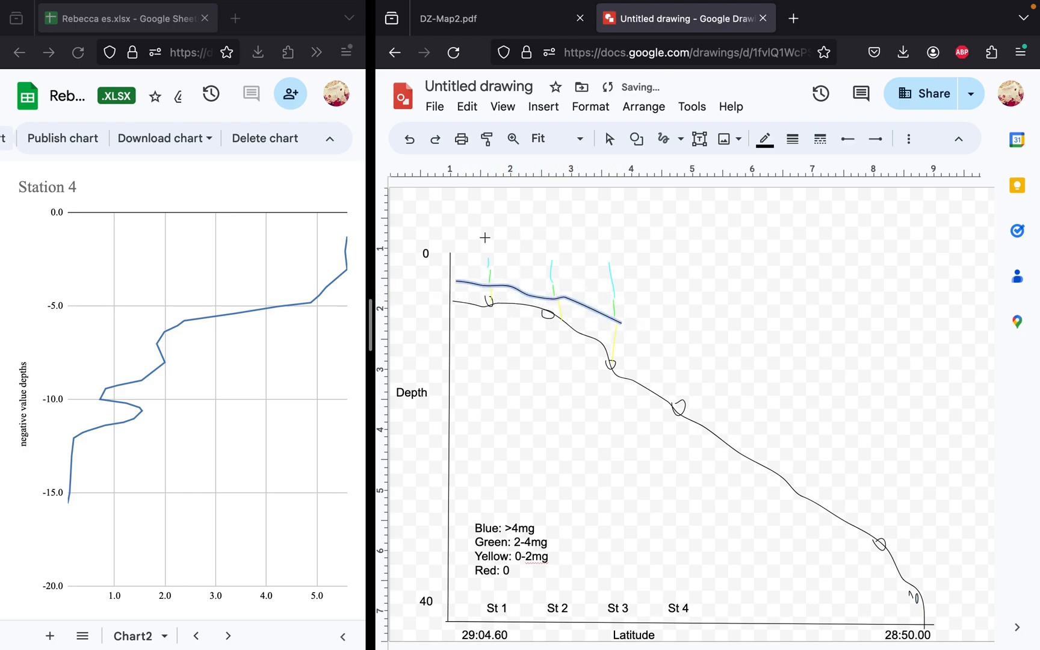
{"action": "left_click", "coordinate": [764, 139]}
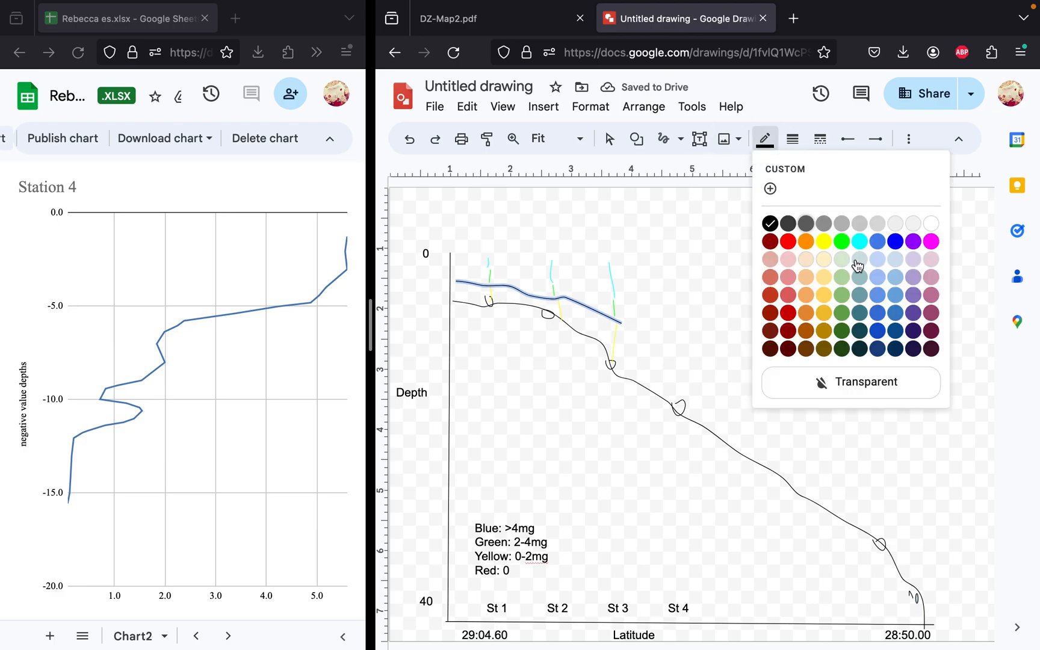
{"action": "left_click", "coordinate": [841, 241]}
{"action": "mouse_move", "coordinate": [454, 271]}
{"action": "left_mouse_down"}
{"action": "mouse_move", "coordinate": [540, 278]}
{"action": "mouse_move", "coordinate": [619, 301]}
{"action": "left_mouse_up"}
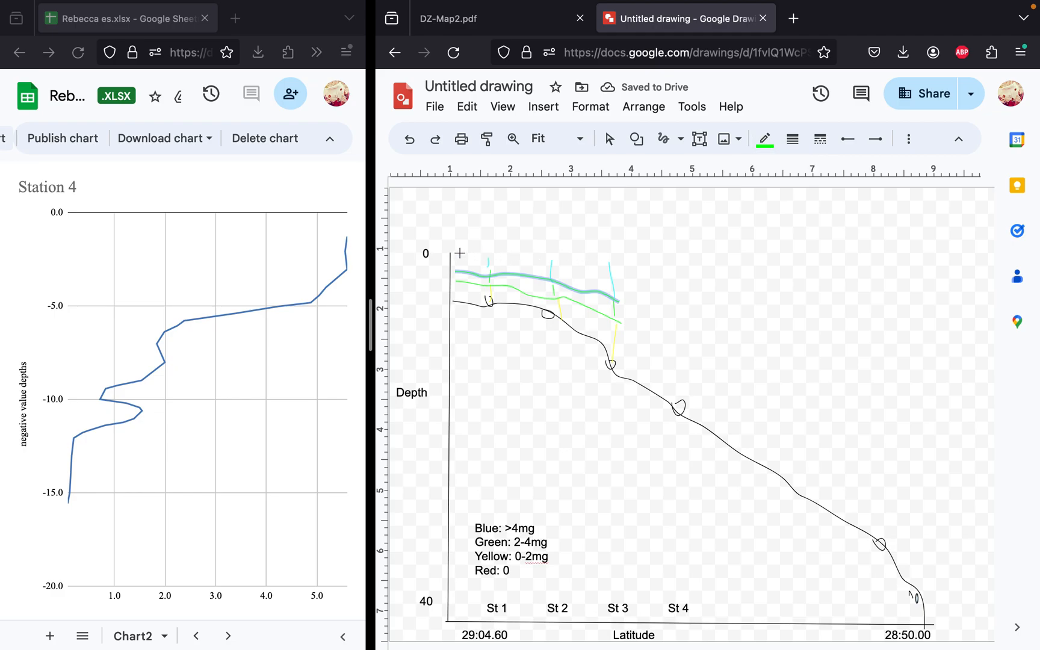
Step: Draw a cyan freehand line along the water surface from the 0 depth mark to the top of Station 3's strokes
{"action": "left_click_drag", "start_coordinate": [454, 253], "coordinate": [615, 263]}
{"action": "left_click", "coordinate": [756, 142]}
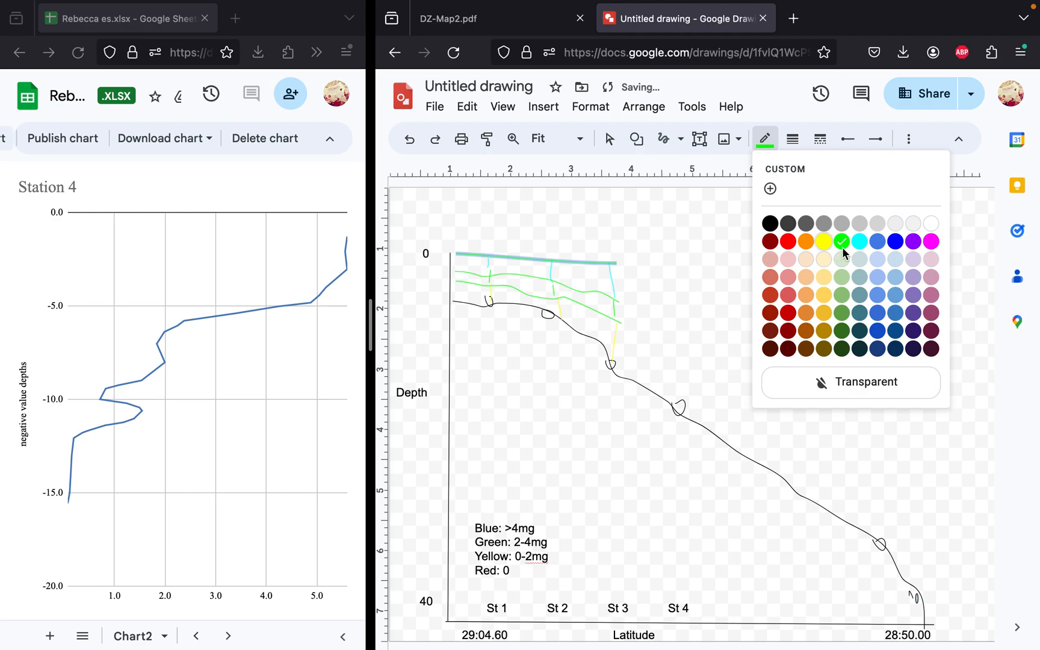
{"action": "left_click", "coordinate": [859, 241]}
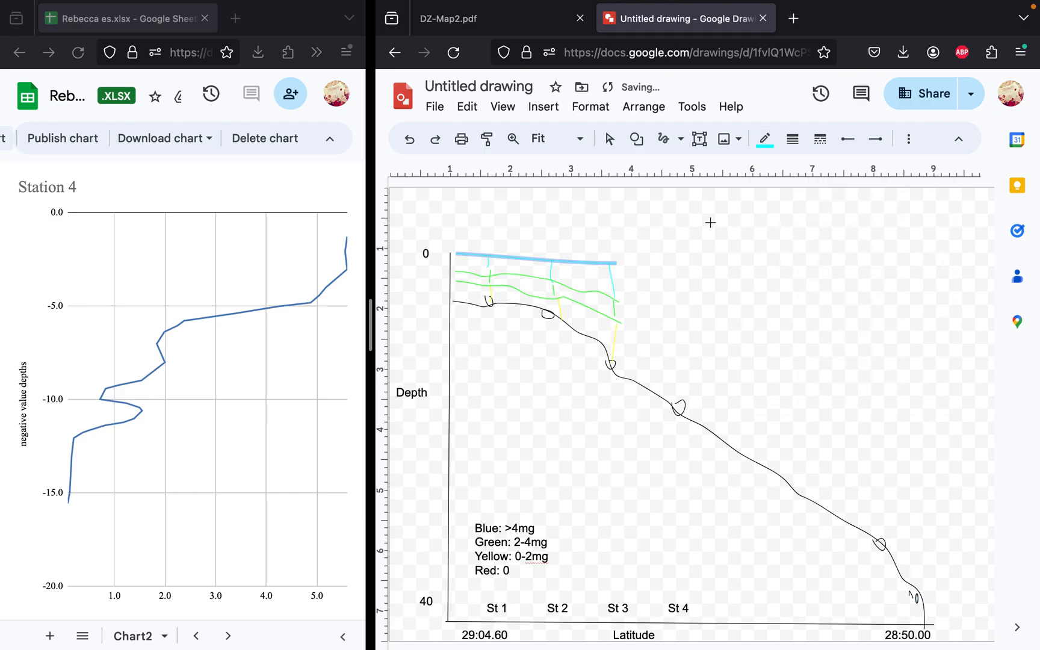
Step: Shade the layer between the surface line and the upper green boundary with a 16px cyan freehand stroke across Stations 1 to 3
{"action": "mouse_move", "coordinate": [567, 271]}
{"action": "left_mouse_down"}
{"action": "mouse_move", "coordinate": [599, 283]}
{"action": "mouse_move", "coordinate": [557, 267]}
{"action": "mouse_move", "coordinate": [474, 263]}
{"action": "left_mouse_up"}
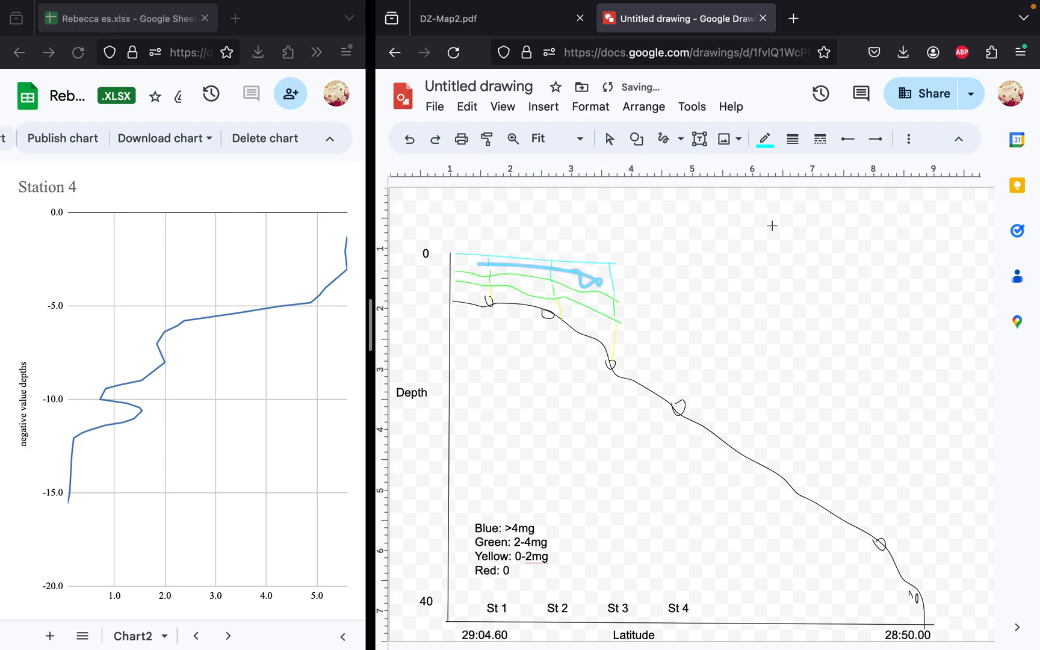
{"action": "left_click", "coordinate": [765, 140]}
{"action": "left_click", "coordinate": [764, 140]}
{"action": "left_click", "coordinate": [795, 139]}
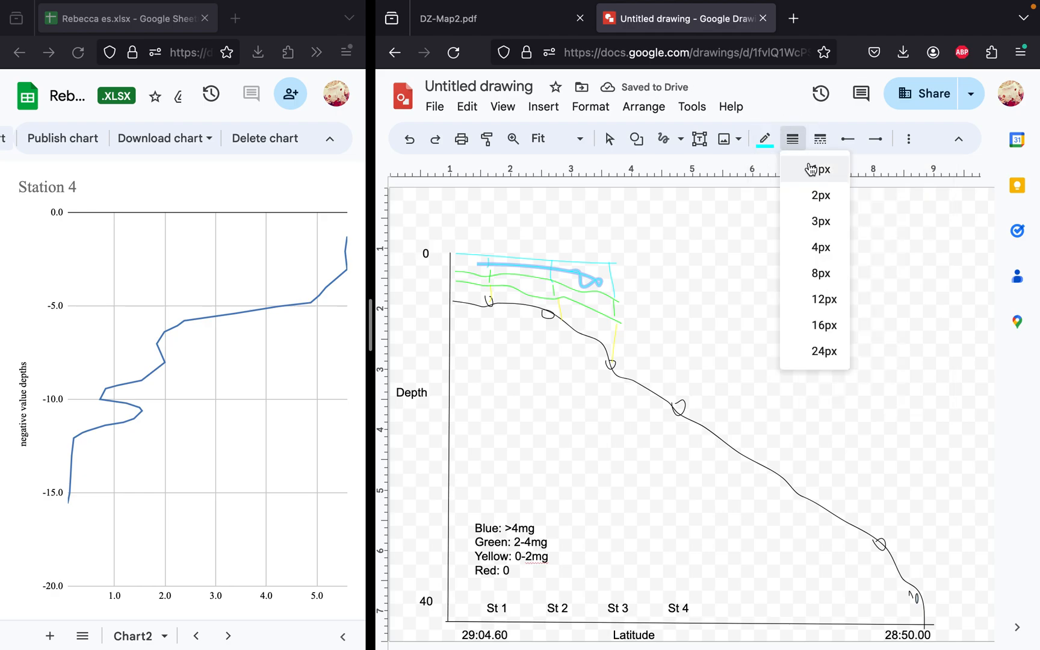
{"action": "left_click", "coordinate": [810, 324]}
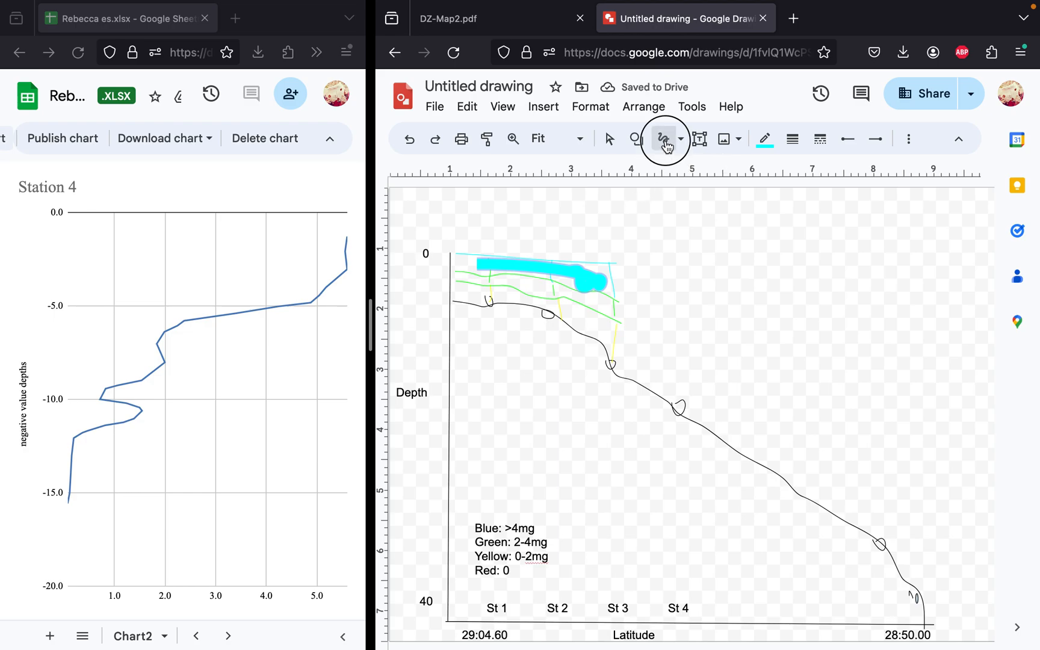
{"action": "left_click", "coordinate": [491, 269]}
{"action": "left_click", "coordinate": [728, 274]}
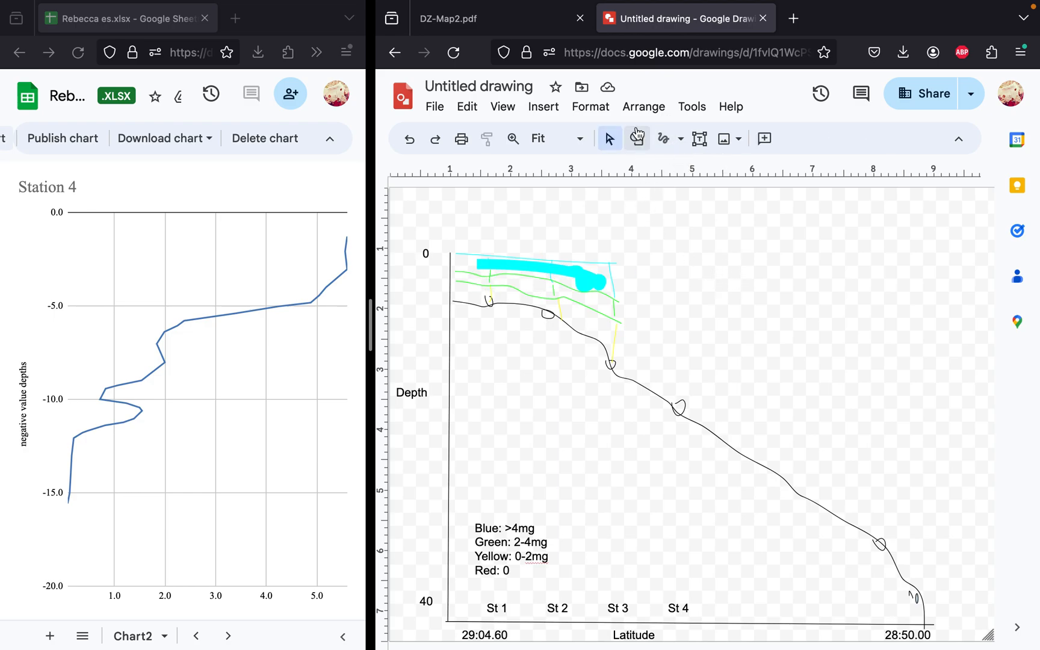
Step: Shade the layer between the two green boundary lines with an 8px green freehand stroke across Stations 1 to 3
{"action": "left_click", "coordinate": [663, 139]}
{"action": "left_click_drag", "start_coordinate": [467, 276], "coordinate": [602, 302]}
{"action": "left_click", "coordinate": [764, 139]}
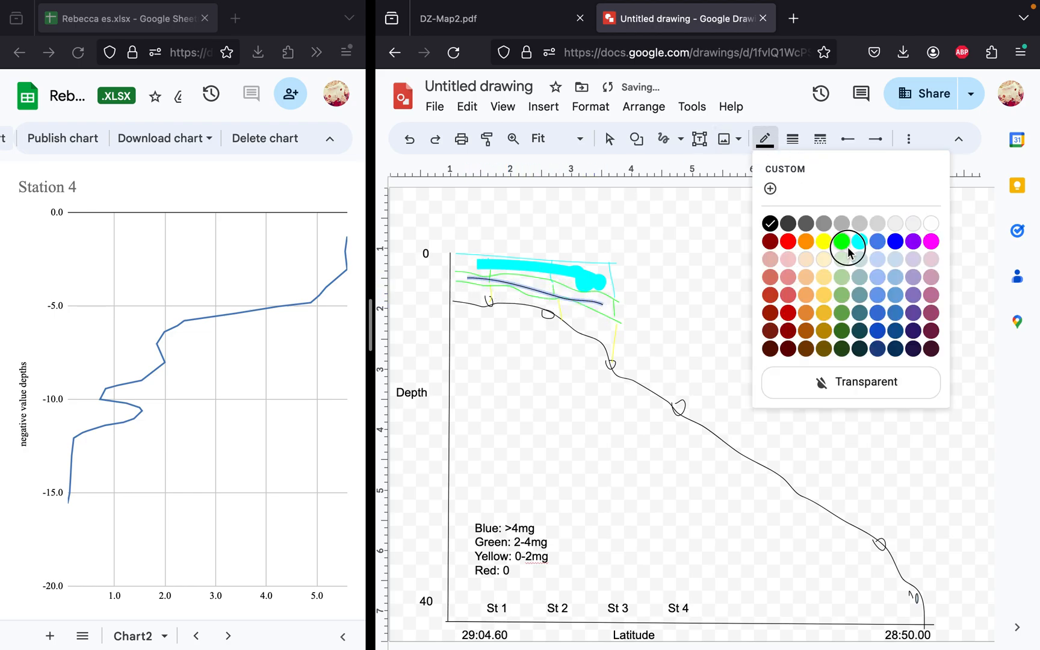
{"action": "left_click", "coordinate": [849, 252]}
{"action": "left_click", "coordinate": [792, 138]}
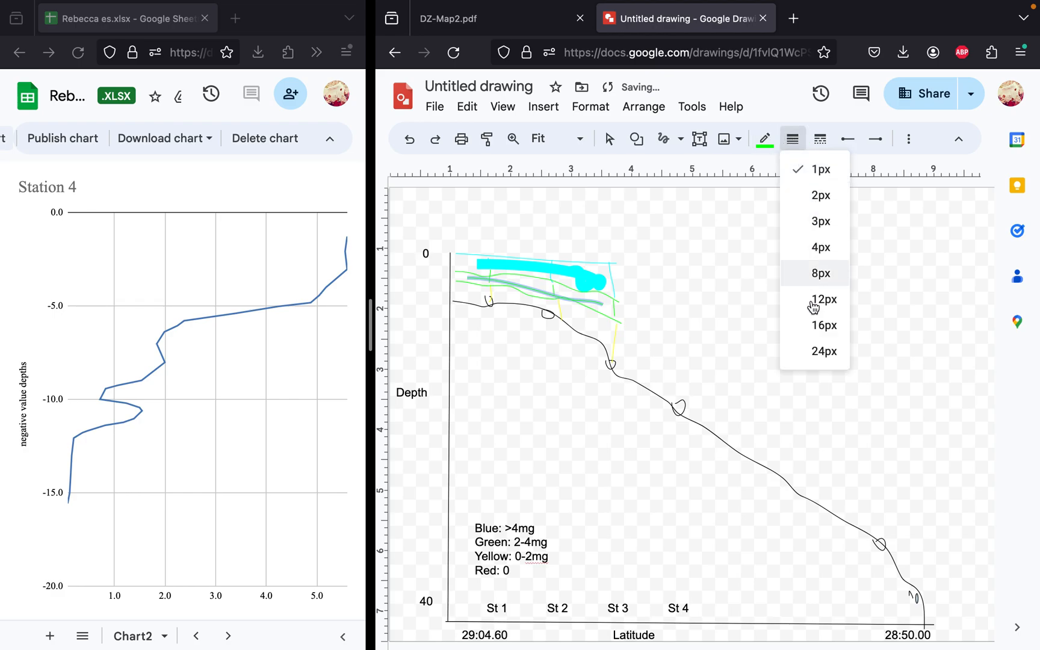
{"action": "left_click", "coordinate": [812, 274]}
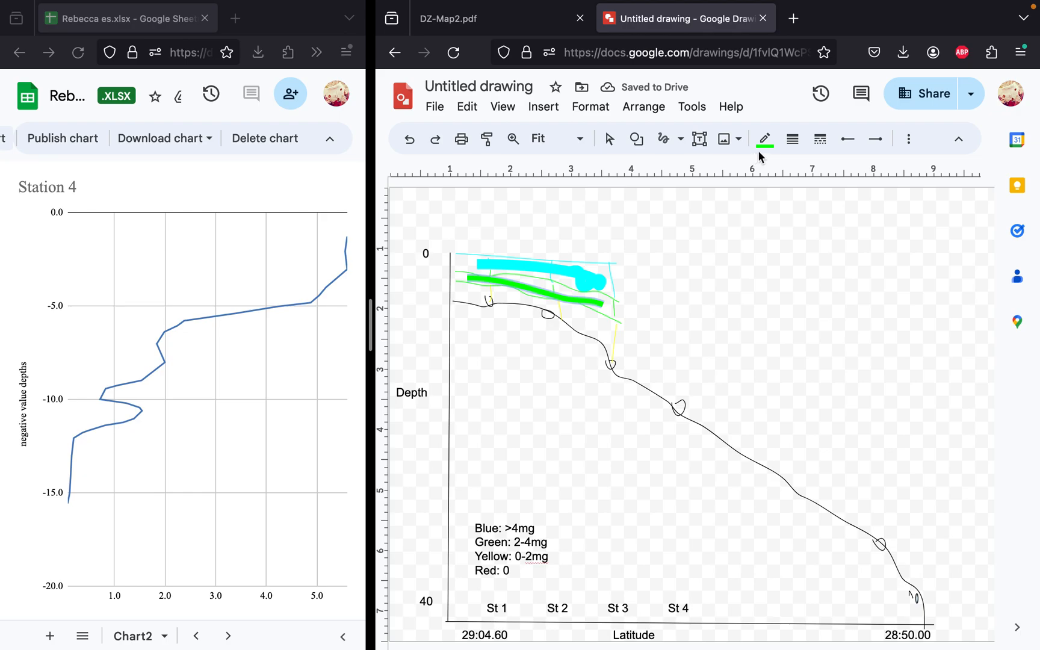
Step: Shade the layer between the lower green boundary and the seafloor with a 16px yellow freehand stroke across Stations 1 to 3
{"action": "left_click", "coordinate": [664, 139]}
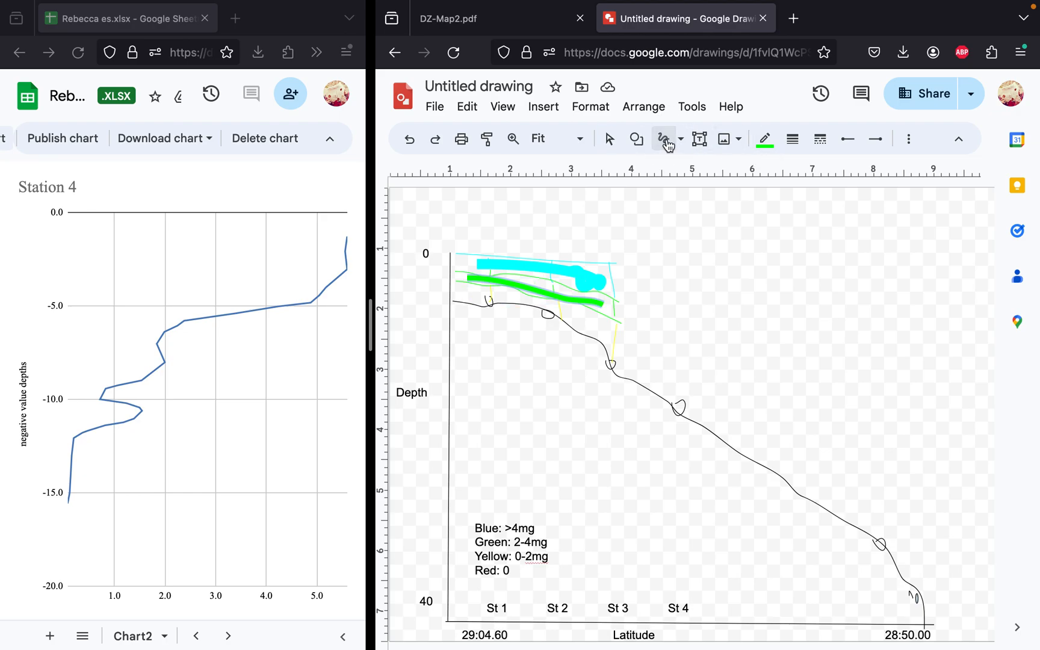
{"action": "mouse_move", "coordinate": [467, 297]}
{"action": "left_mouse_down"}
{"action": "mouse_move", "coordinate": [532, 299]}
{"action": "mouse_move", "coordinate": [598, 333]}
{"action": "left_mouse_up"}
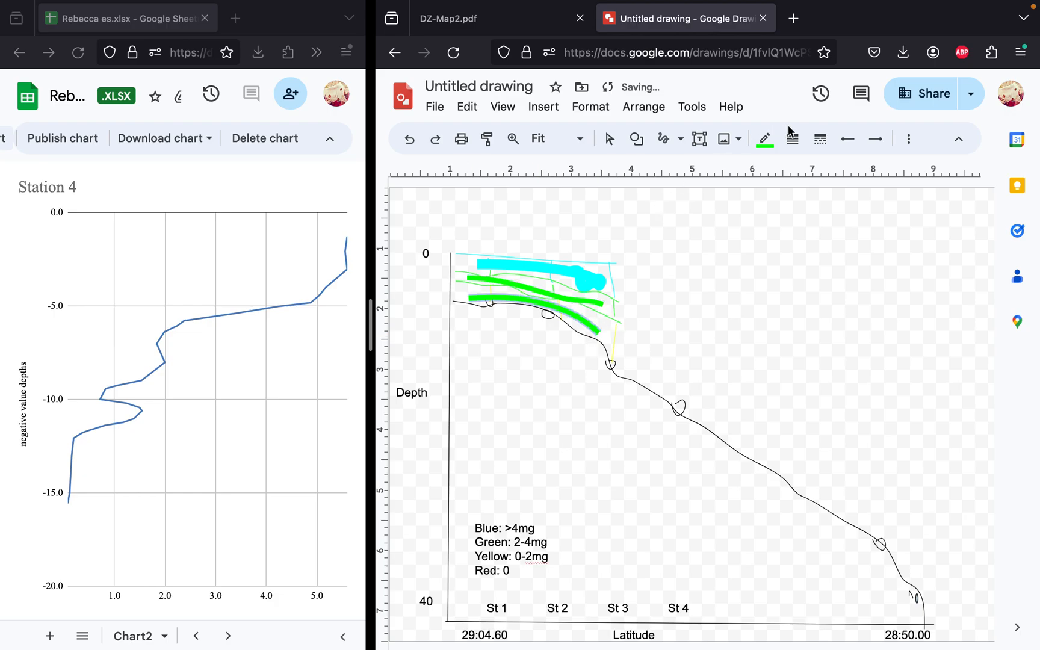
{"action": "left_click", "coordinate": [765, 140]}
{"action": "left_click", "coordinate": [824, 245]}
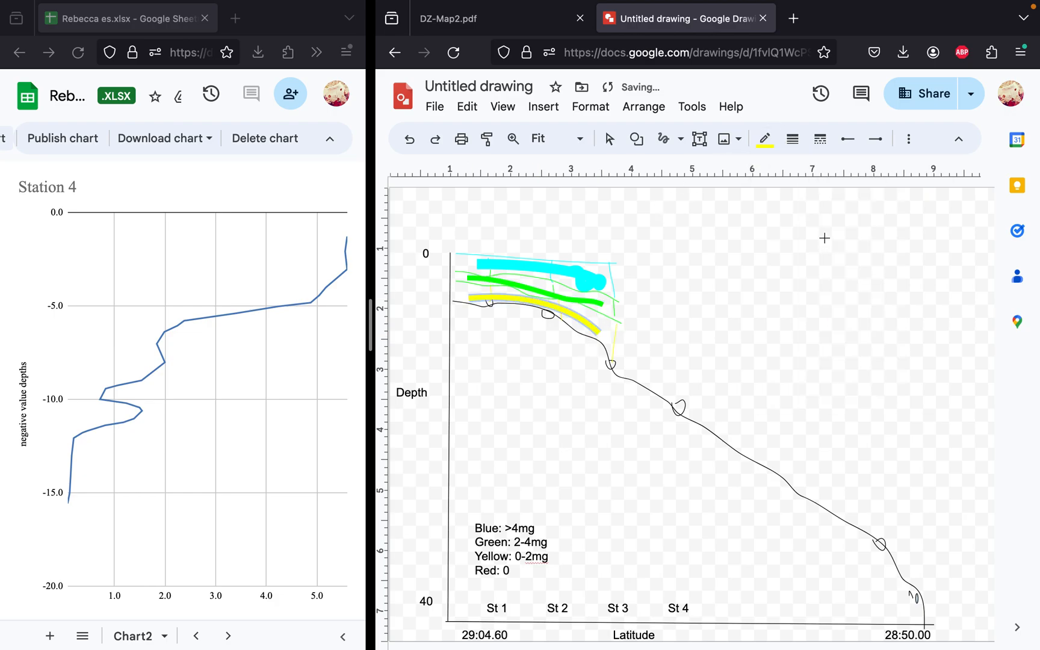
{"action": "left_click", "coordinate": [791, 140]}
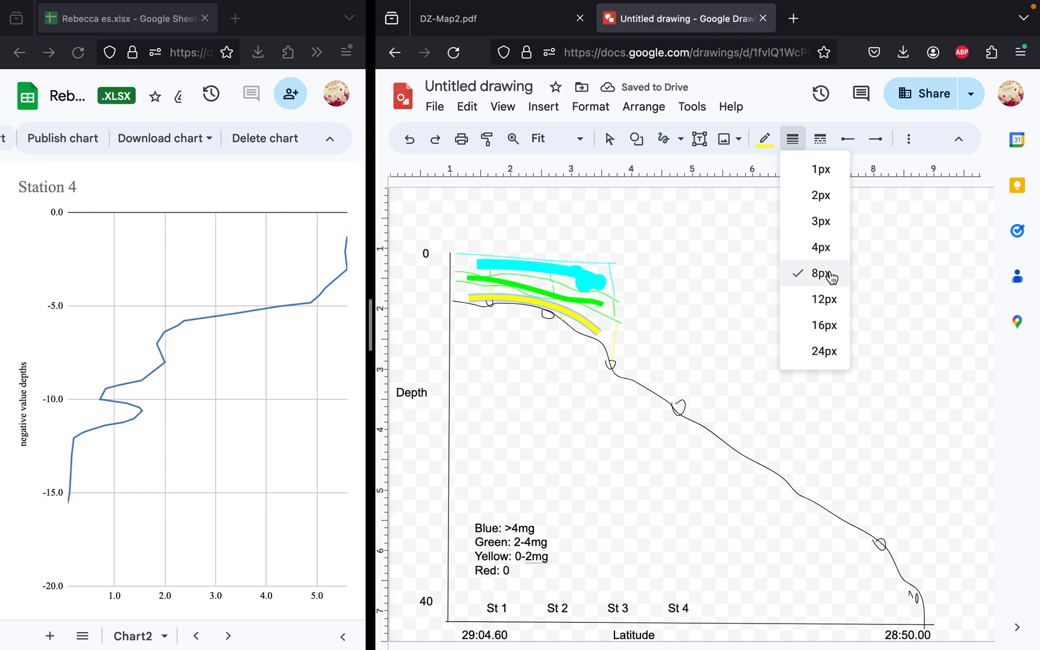
{"action": "left_click", "coordinate": [831, 303]}
{"action": "left_click", "coordinate": [778, 144]}
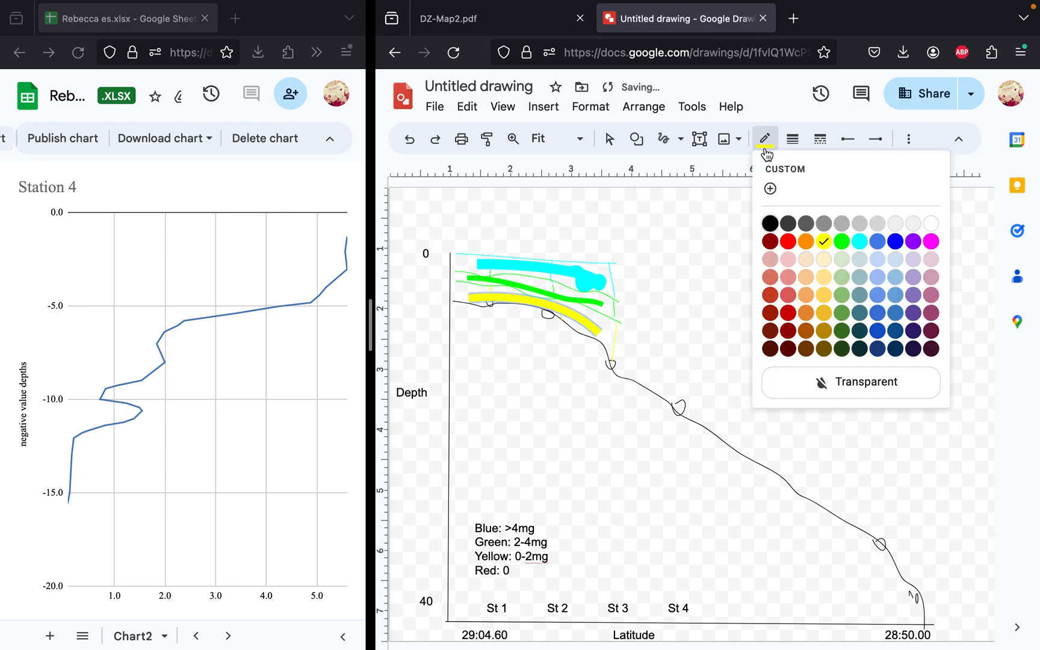
{"action": "left_click", "coordinate": [792, 139]}
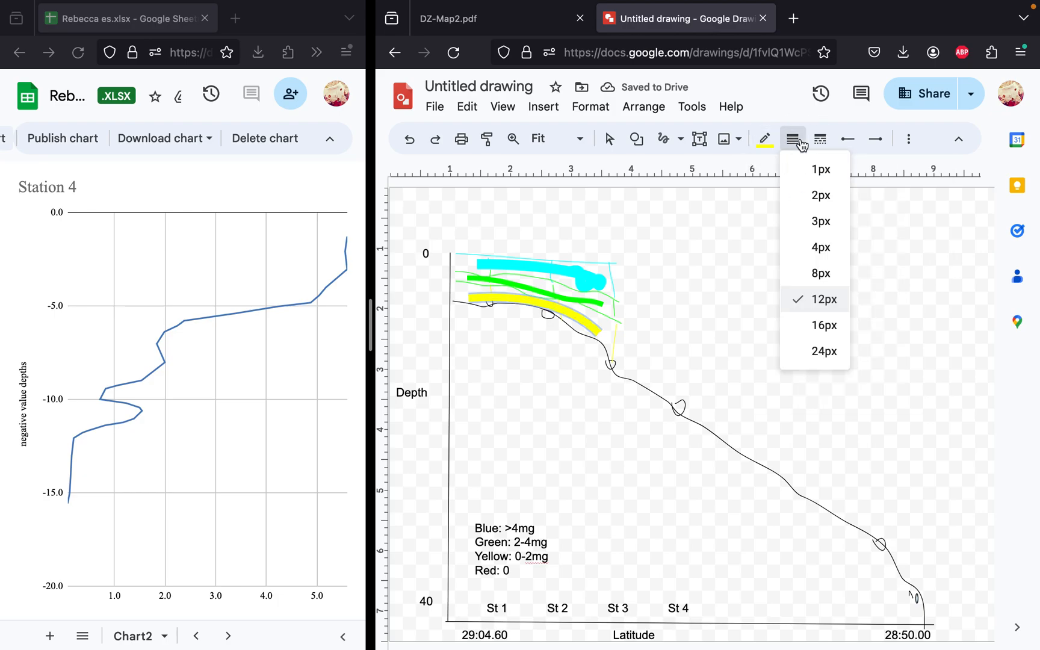
{"action": "left_click", "coordinate": [826, 326]}
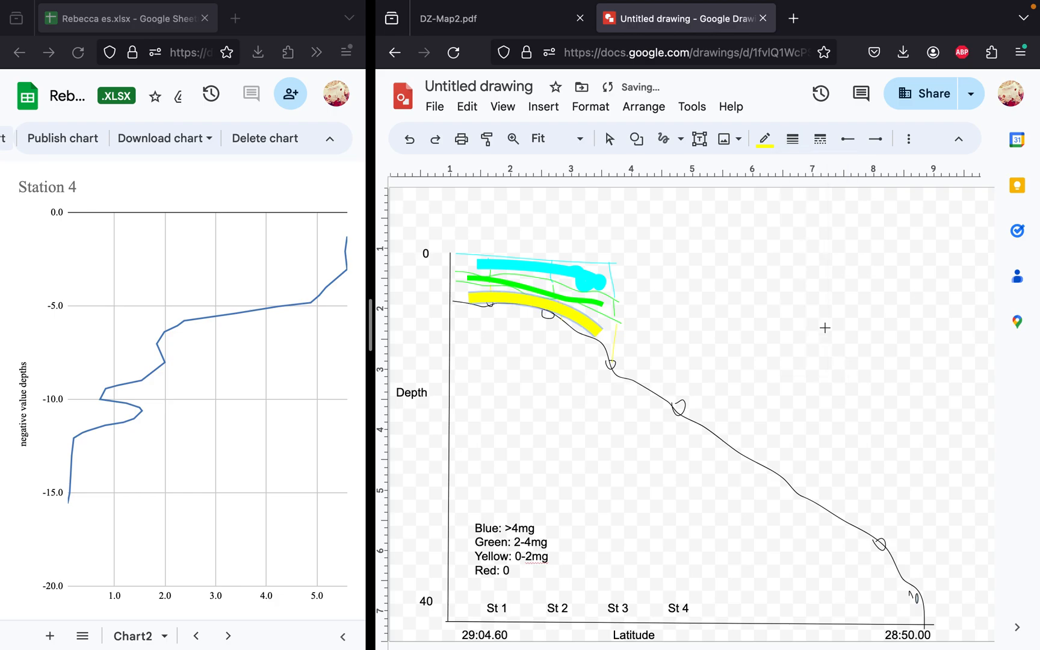